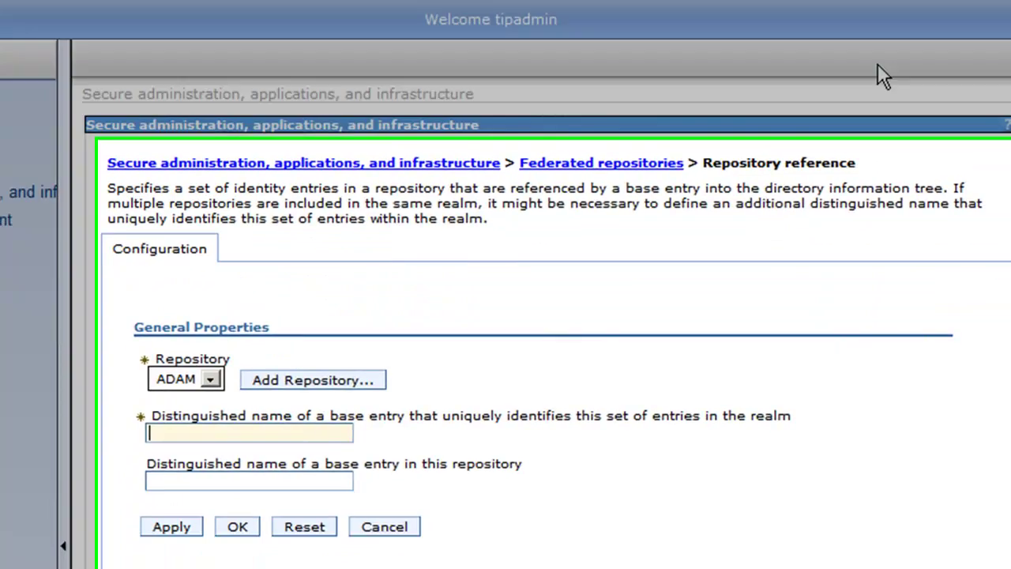
# Enter DC=tivoli,DC=demo as both the realm and repository base entry DNs, then apply and confirm.
pyautogui.write('DC')
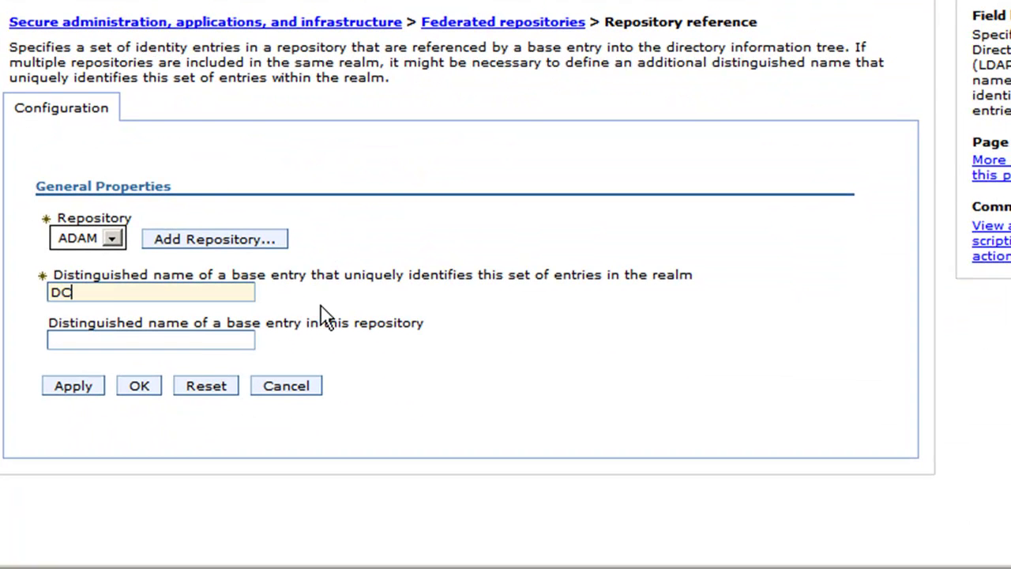
pyautogui.write('=tivoli,DC=demo')
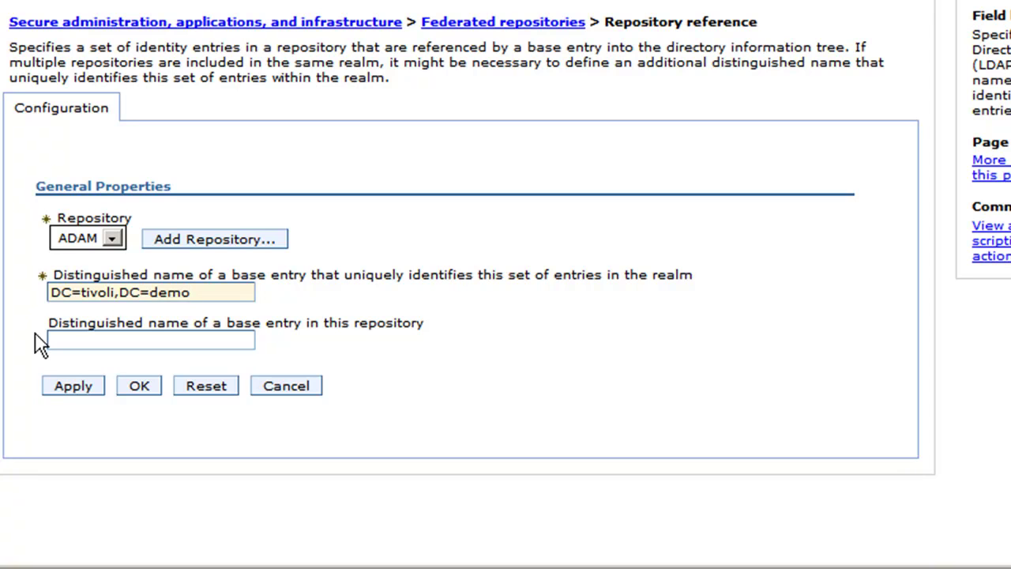
pyautogui.moveTo(209, 290); pyautogui.dragTo(14, 286)
pyautogui.hotkey('ctrl', 'c')
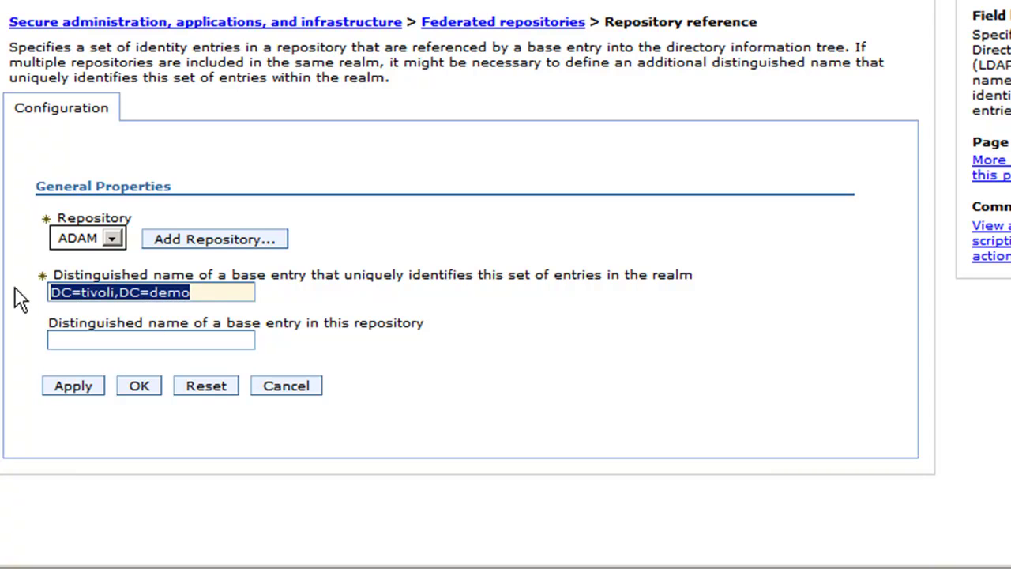
pyautogui.click(150, 339)
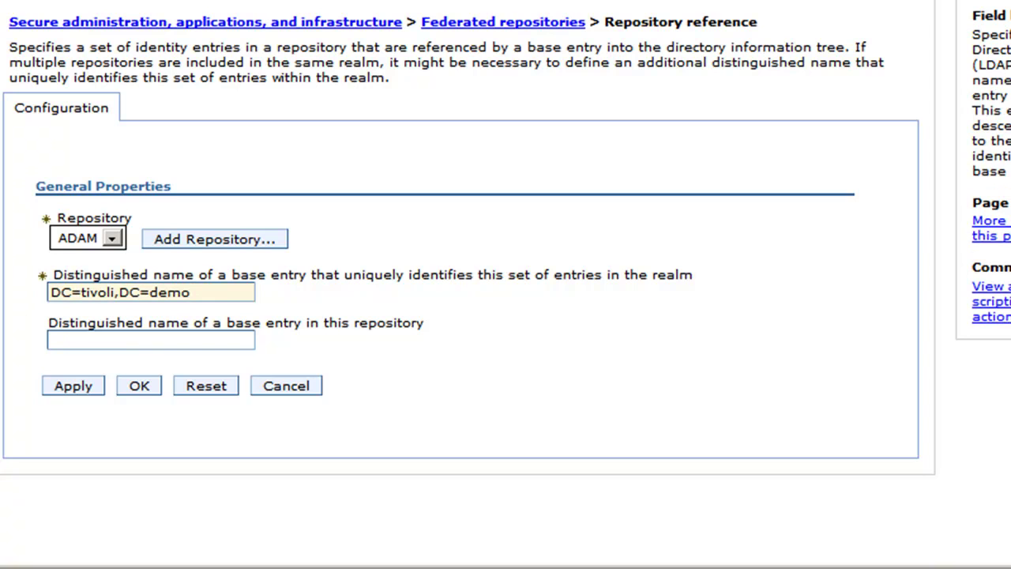
pyautogui.hotkey('ctrl', 'v')
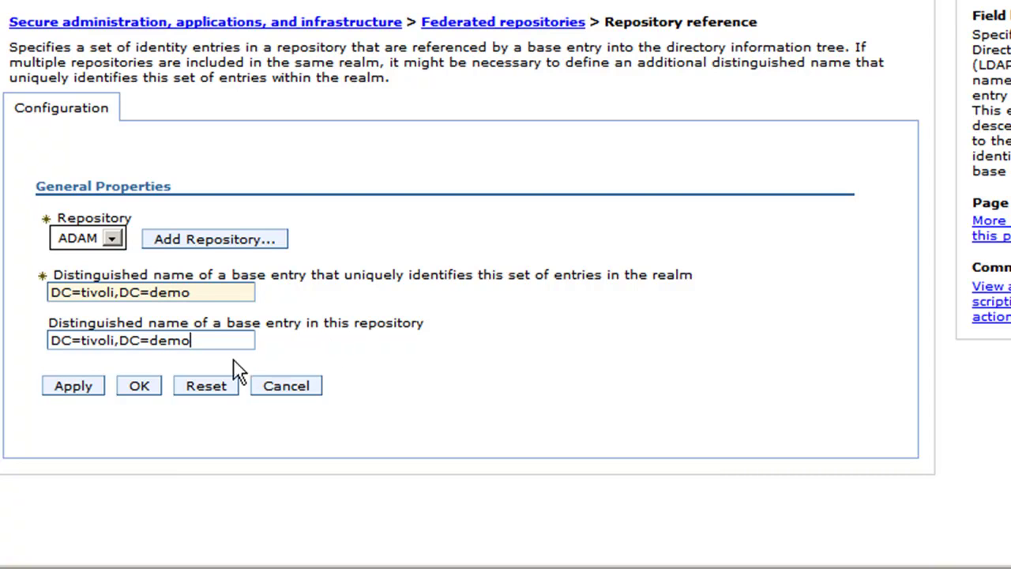
pyautogui.click(74, 395)
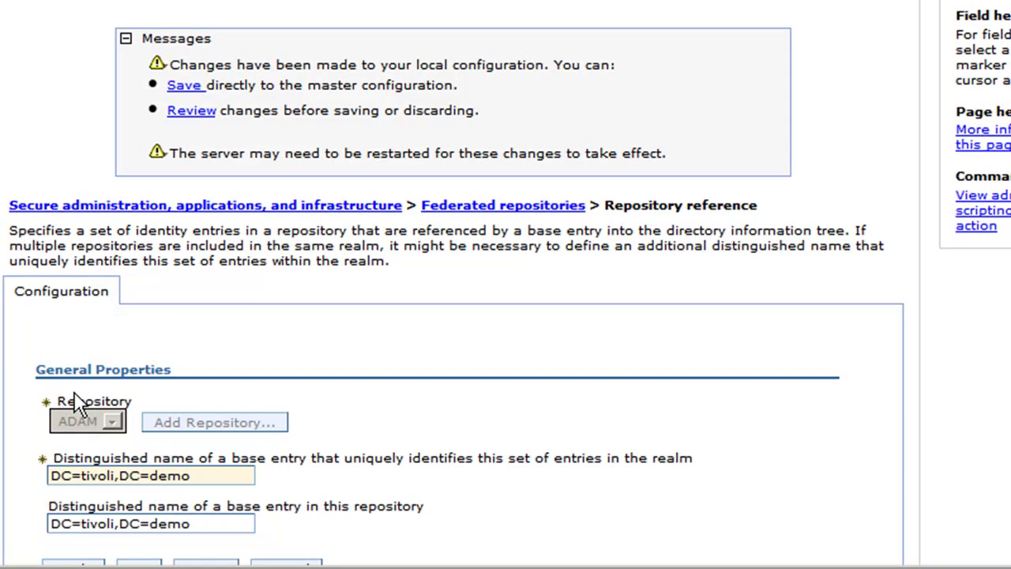
pyautogui.click(190, 85)
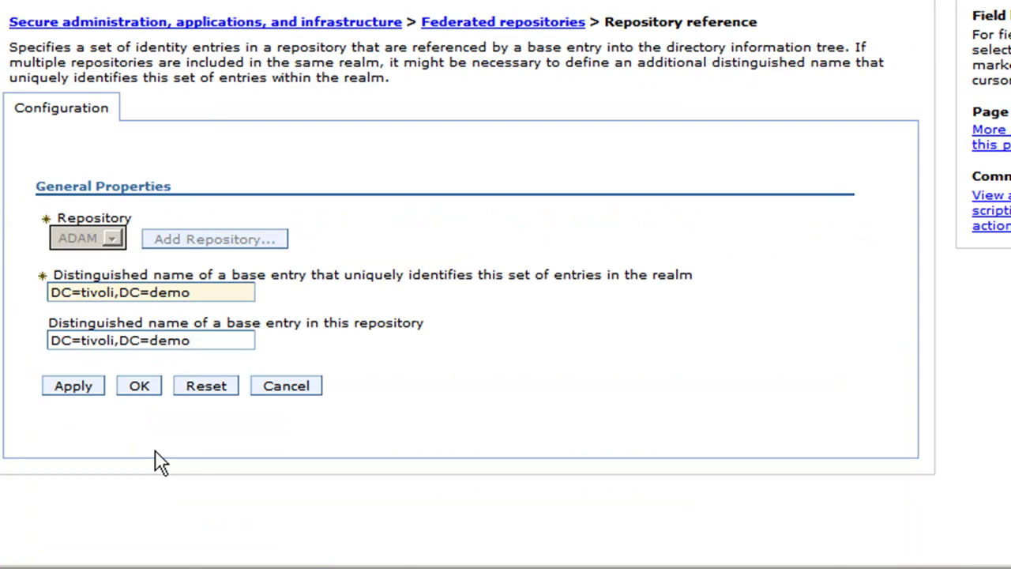
pyautogui.click(139, 389)
# Open the ADAM repository's settings page and scroll to its Additional Properties links.
pyautogui.scroll(-5, 241, 328)
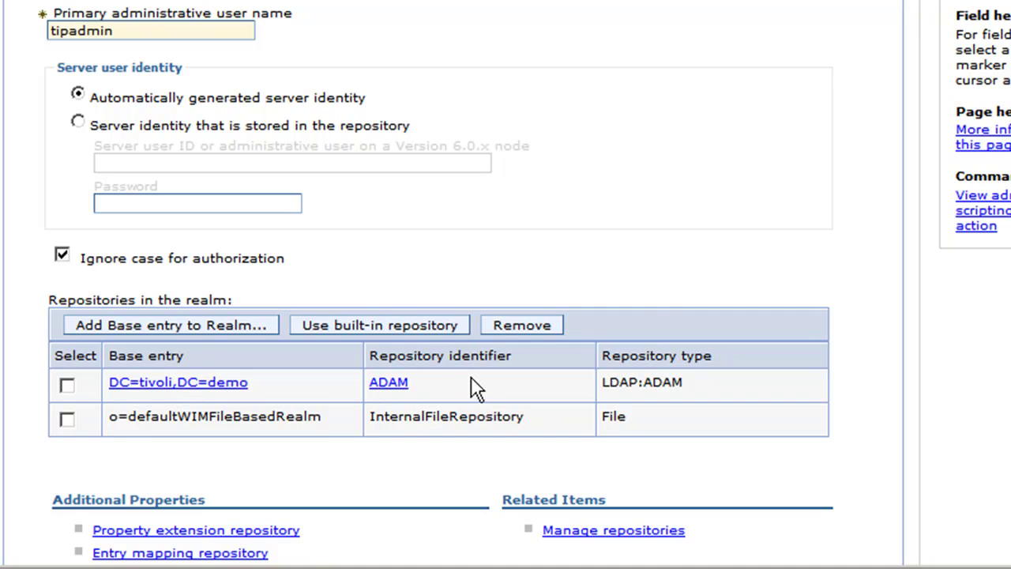
pyautogui.scroll(-2, 471, 387)
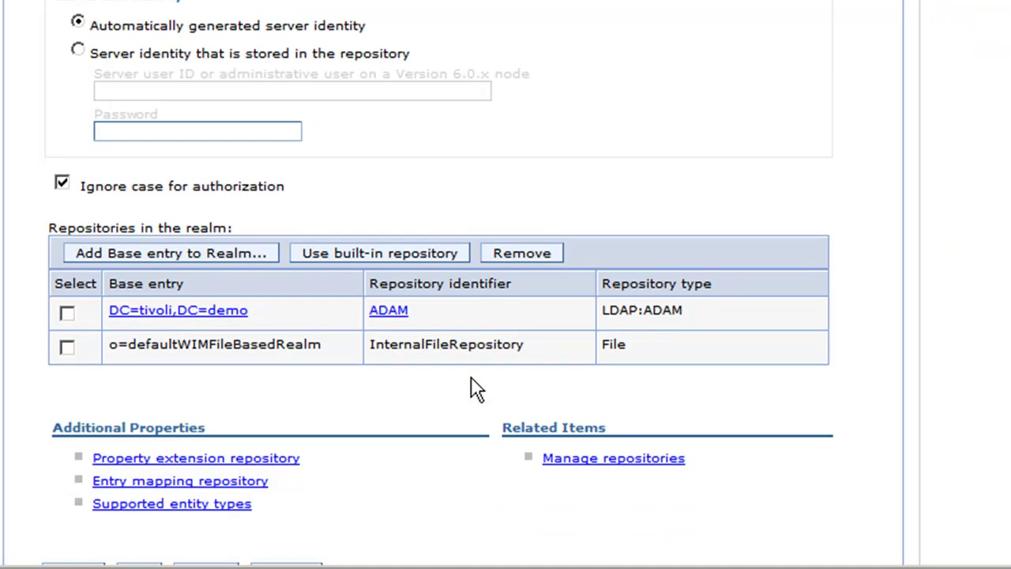
pyautogui.click(397, 312)
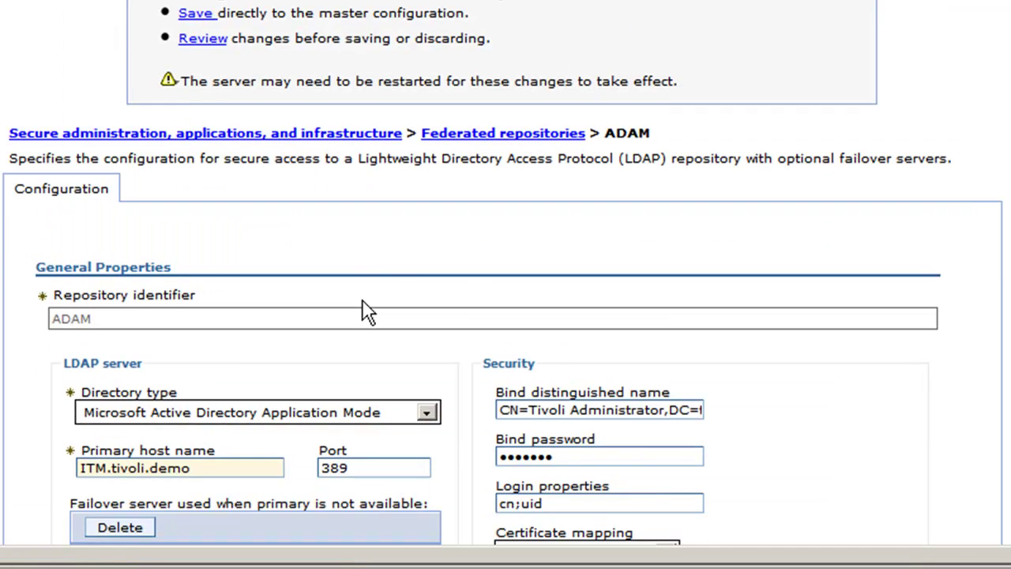
pyautogui.scroll(-10, 364, 301)
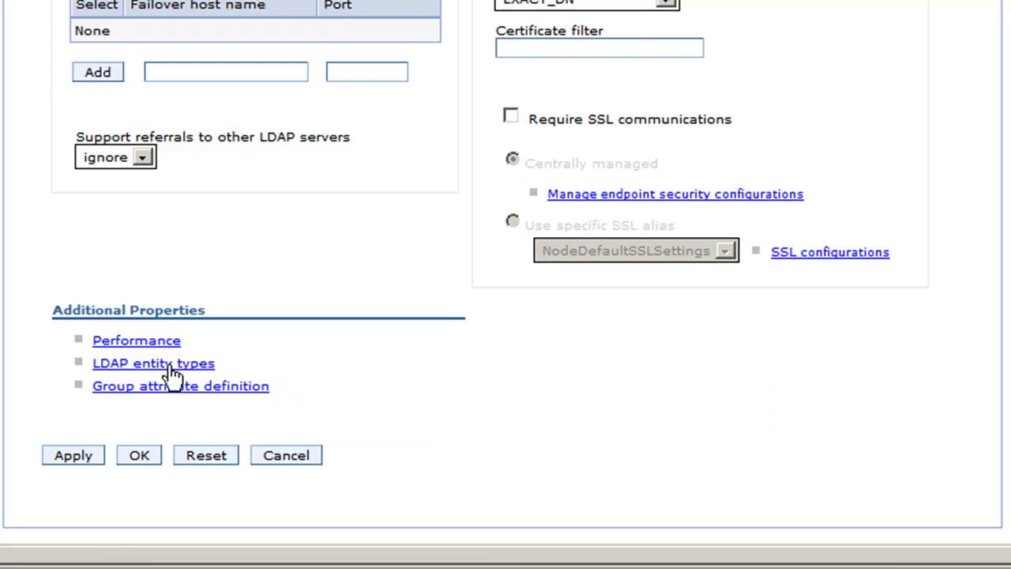
pyautogui.moveTo(170, 370)
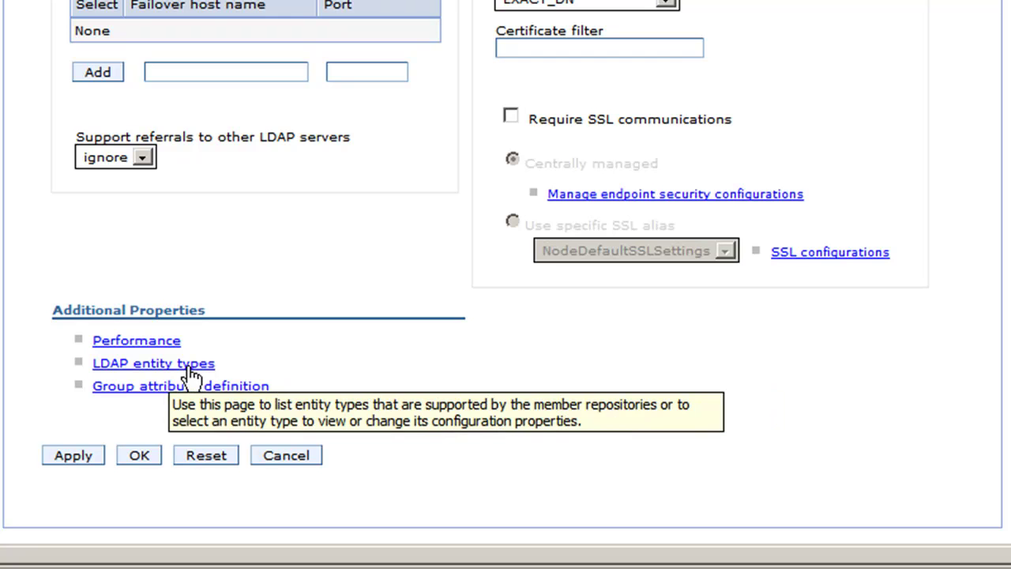
# From ADAM's LDAP entity types, give the Group entity type the search base DC=tivoli,DC=demo.
pyautogui.click(195, 365)
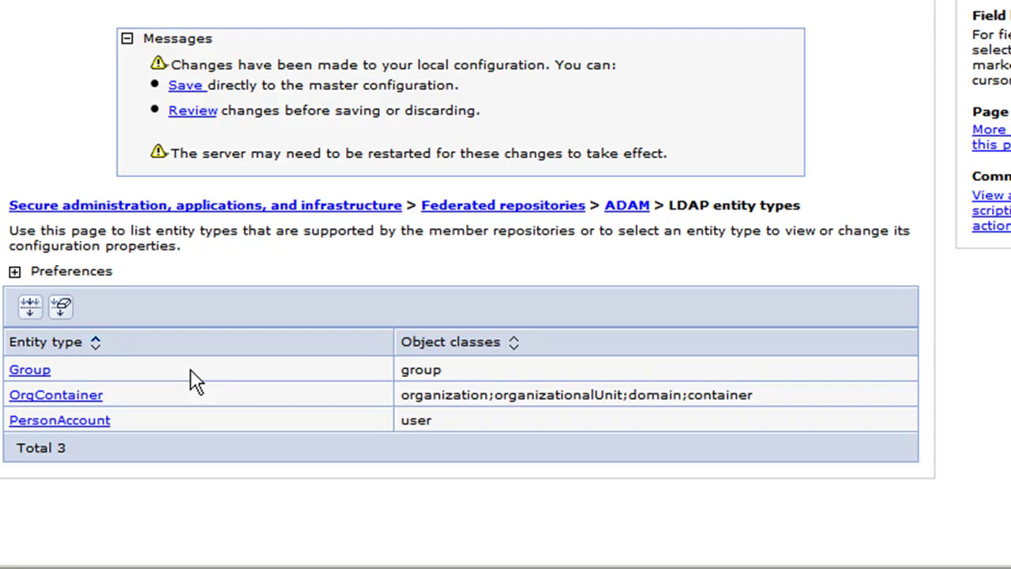
pyautogui.click(30, 371)
pyautogui.scroll(-3, 199, 366)
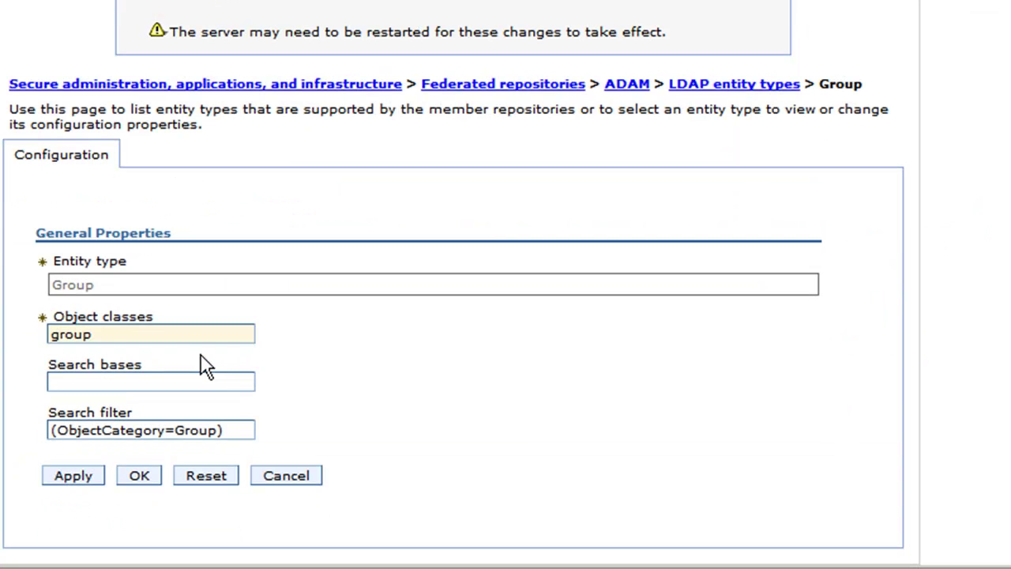
pyautogui.click(132, 382)
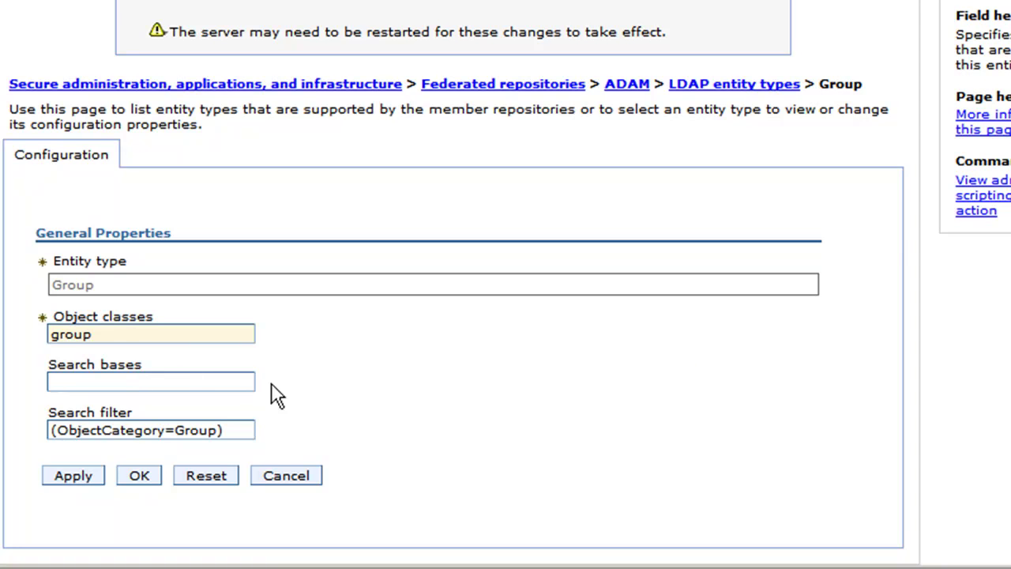
pyautogui.press('Down')
pyautogui.press('Down')
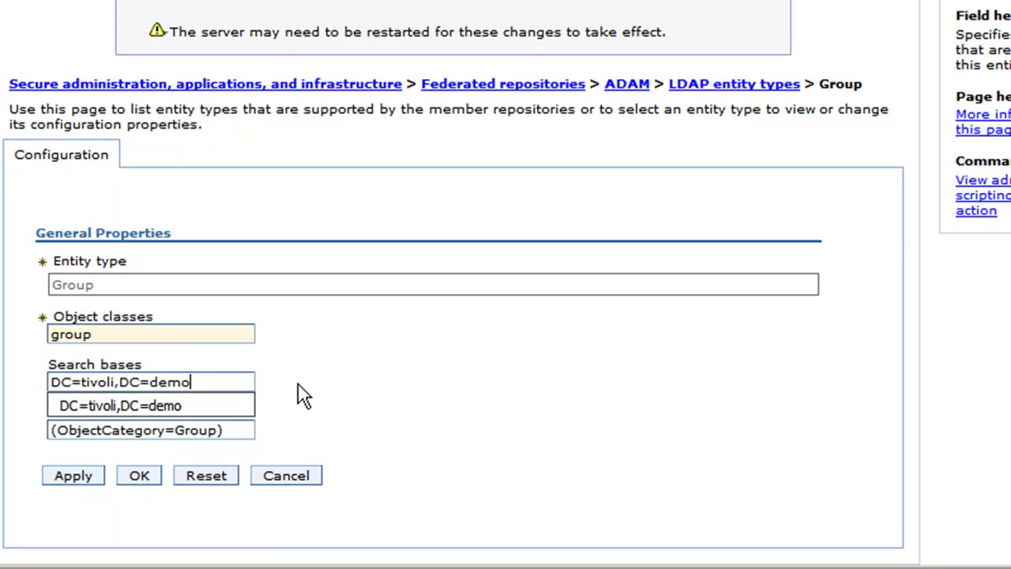
pyautogui.press('Return')
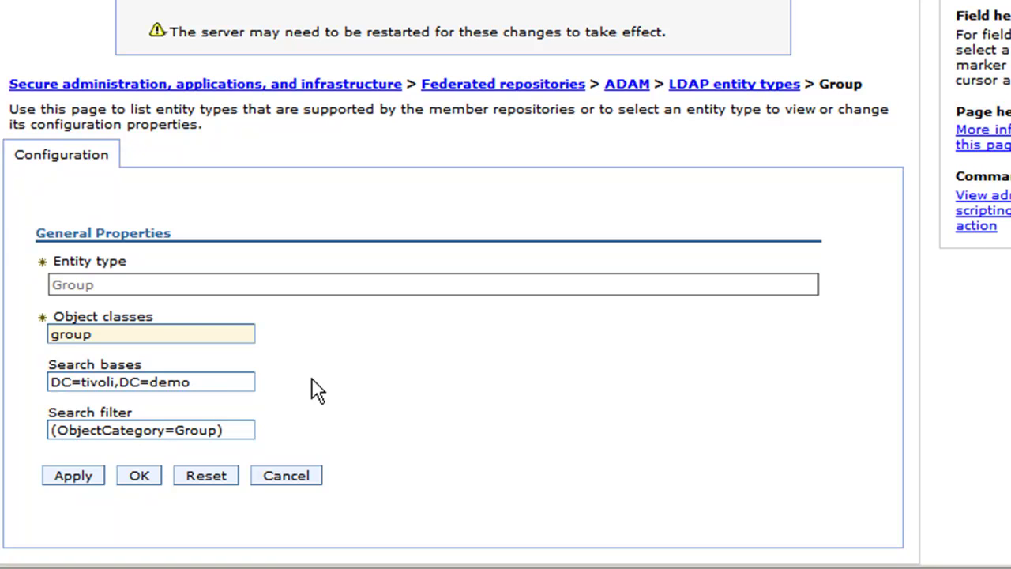
# Confirm the Group settings, review OrgContainer's object classes, and type DC=tivoli,DC=demo as its search base.
pyautogui.click(139, 477)
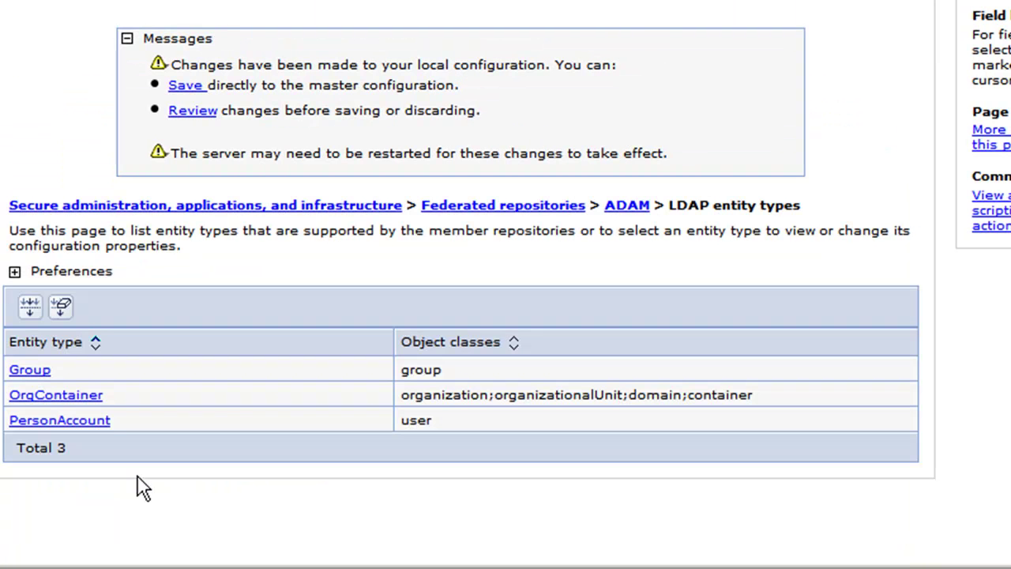
pyautogui.click(82, 396)
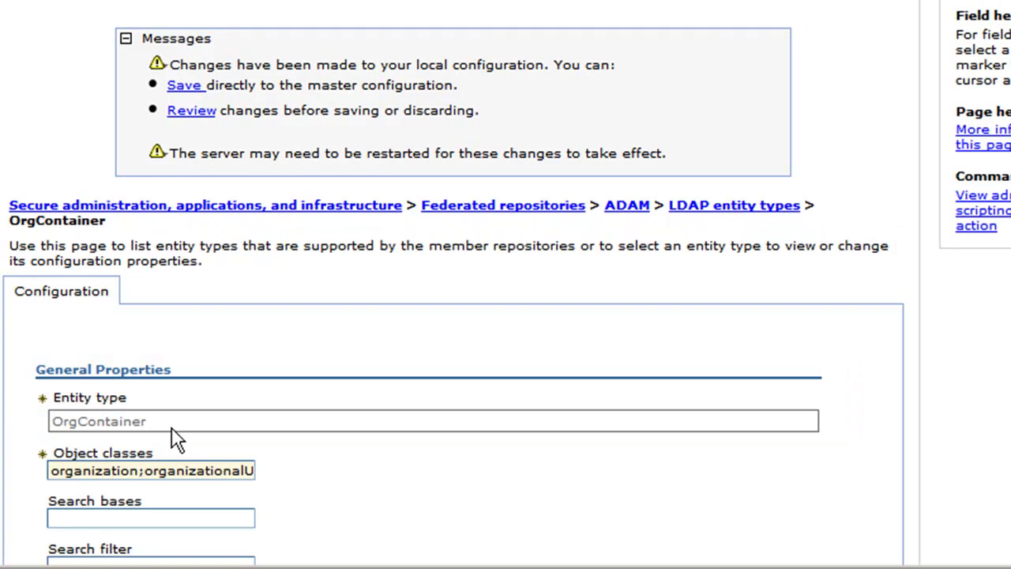
pyautogui.scroll(-3, 175, 441)
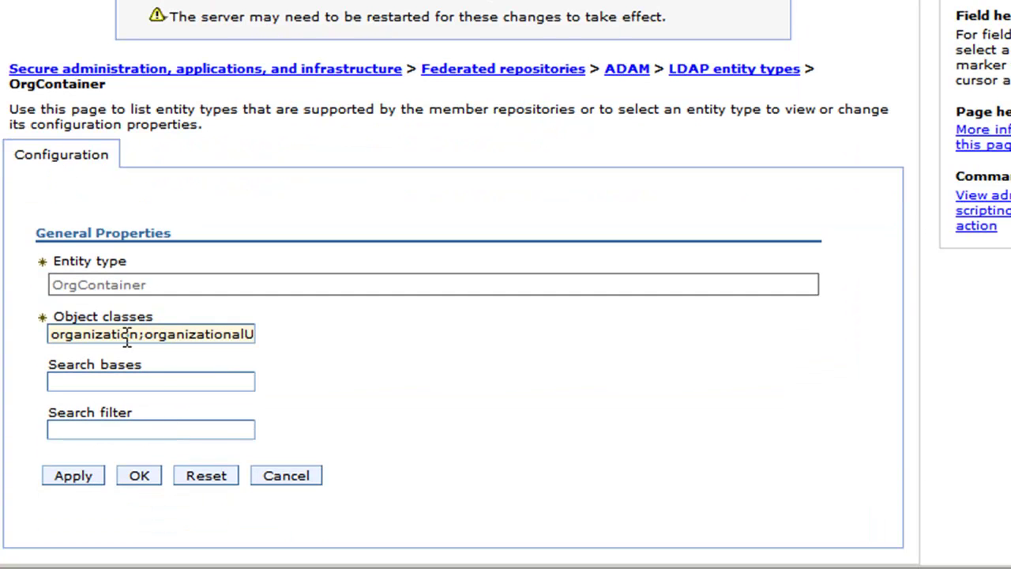
pyautogui.click(136, 335)
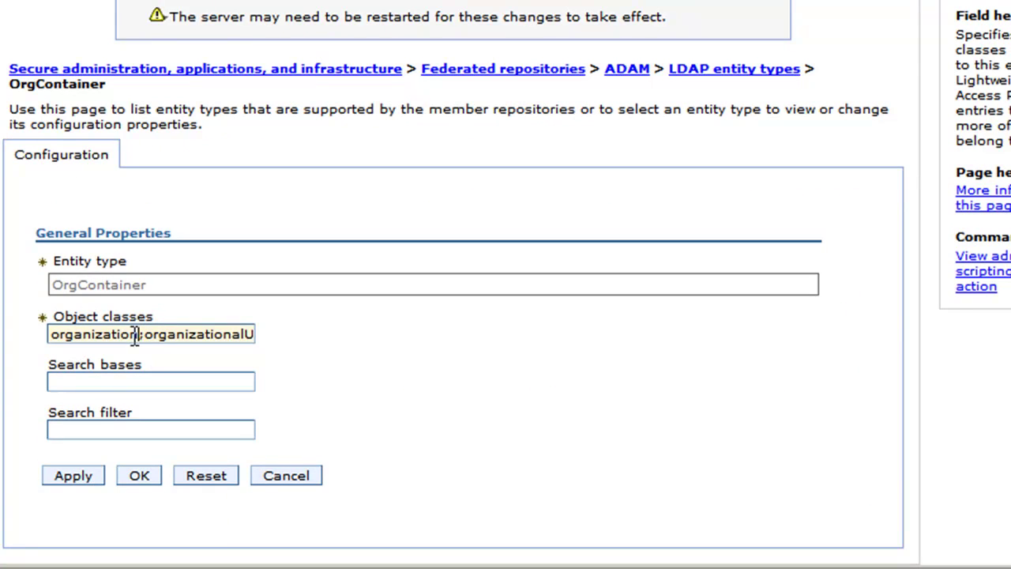
pyautogui.press('Right')
pyautogui.press('Right')
pyautogui.press('Right')
pyautogui.press('Right')
pyautogui.press('Right')
pyautogui.press('Right')
pyautogui.press('Right')
pyautogui.press('Right')
pyautogui.press('Right')
pyautogui.press('Right')
pyautogui.press('Right')
pyautogui.press('Right')
pyautogui.press('Right')
pyautogui.press('Right')
pyautogui.press('Right')
pyautogui.press('Right')
pyautogui.press('Right')
pyautogui.press('Right')
pyautogui.press('Right')
pyautogui.press('Right')
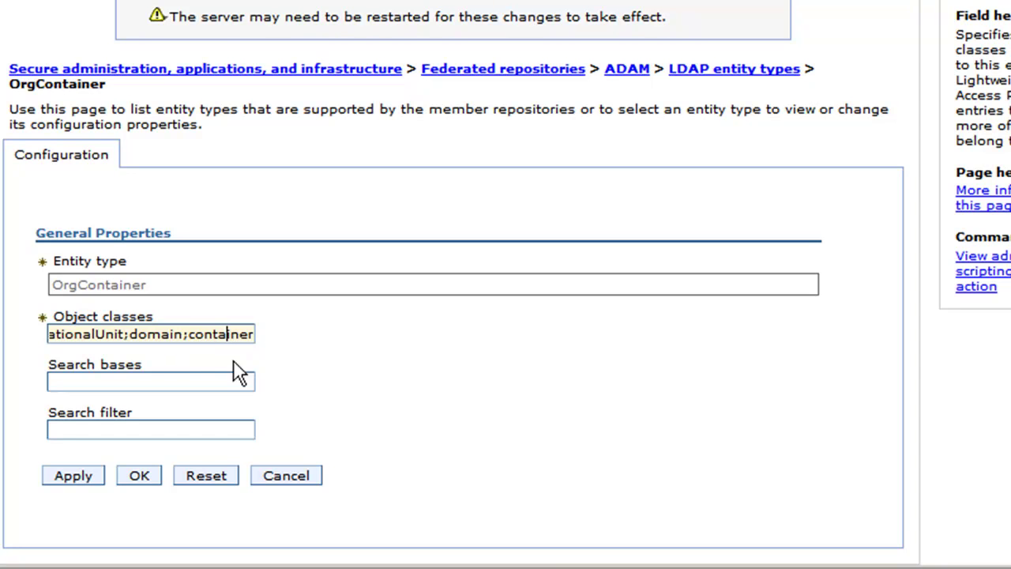
pyautogui.press('Left')
pyautogui.press('Left')
pyautogui.press('Left')
pyautogui.press('Left')
pyautogui.press('Left')
pyautogui.press('Left')
pyautogui.press('Left')
pyautogui.press('Left')
pyautogui.press('Left')
pyautogui.press('Left')
pyautogui.press('Left')
pyautogui.press('Left')
pyautogui.press('Left')
pyautogui.press('Left')
pyautogui.press('Left')
pyautogui.press('Left')
pyautogui.press('Left')
pyautogui.press('Left')
pyautogui.press('Left')
pyautogui.press('Left')
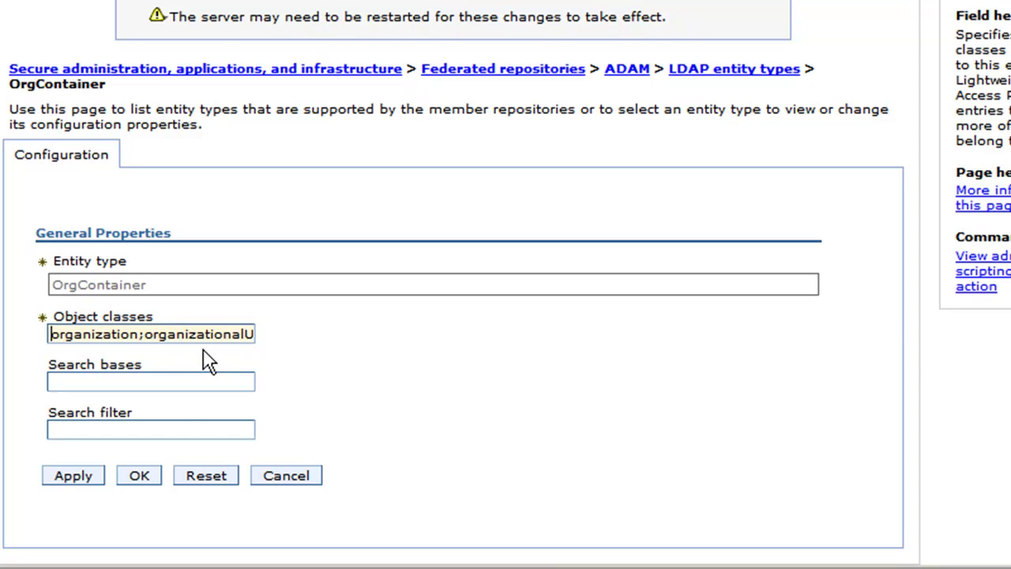
pyautogui.click(167, 383)
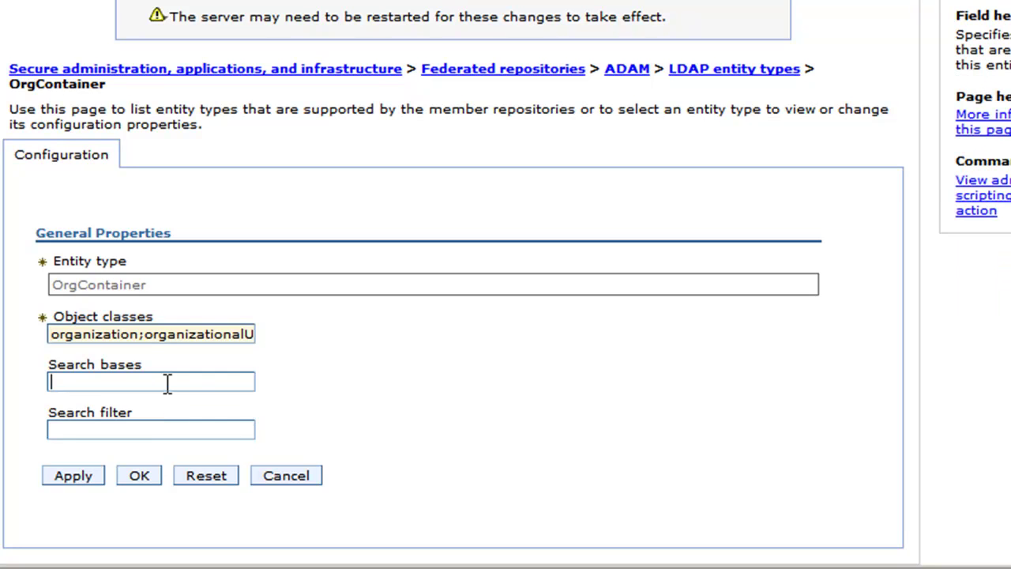
pyautogui.write('DC=tivoli,DC=demo')
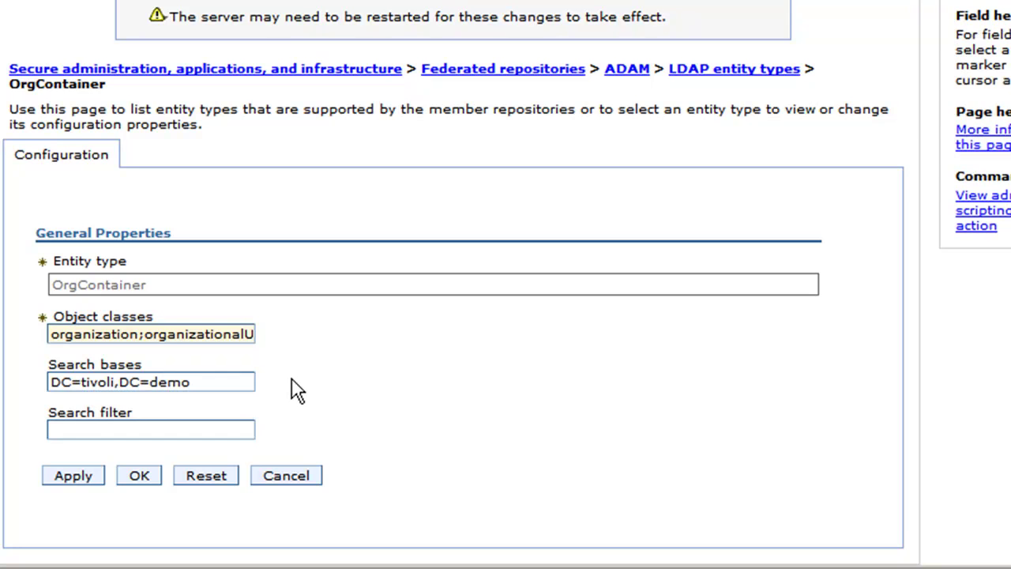
# Confirm OrgContainer, set PersonAccount's search base to DC=tivoli,DC=demo, and save to the master configuration.
pyautogui.click(139, 475)
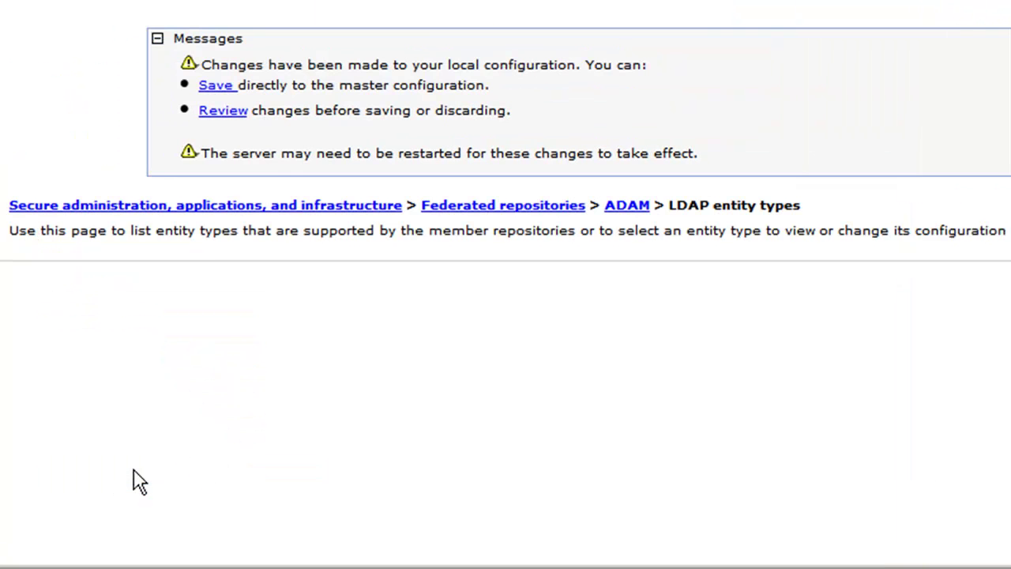
pyautogui.click(88, 425)
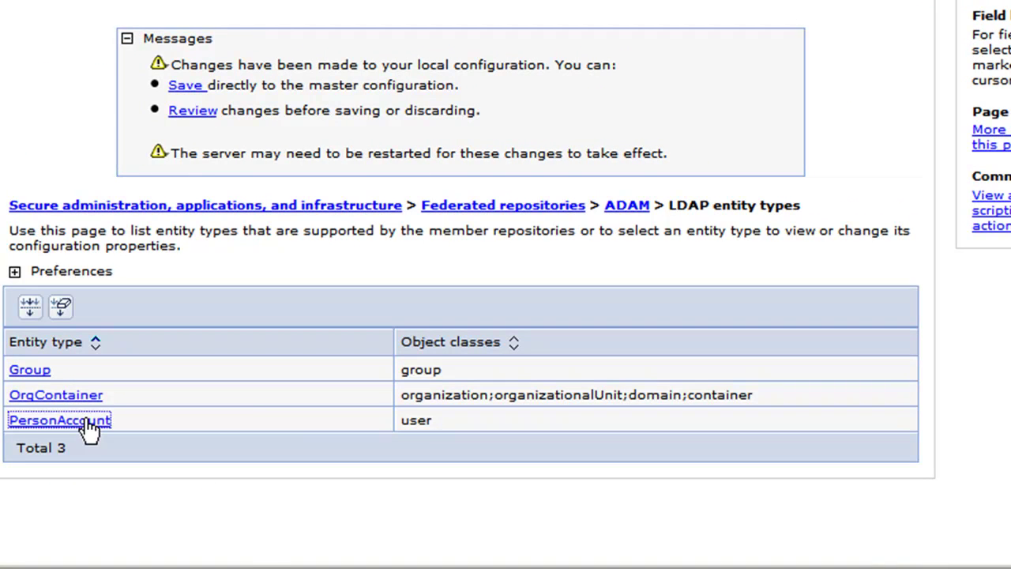
pyautogui.scroll(-3, 237, 423)
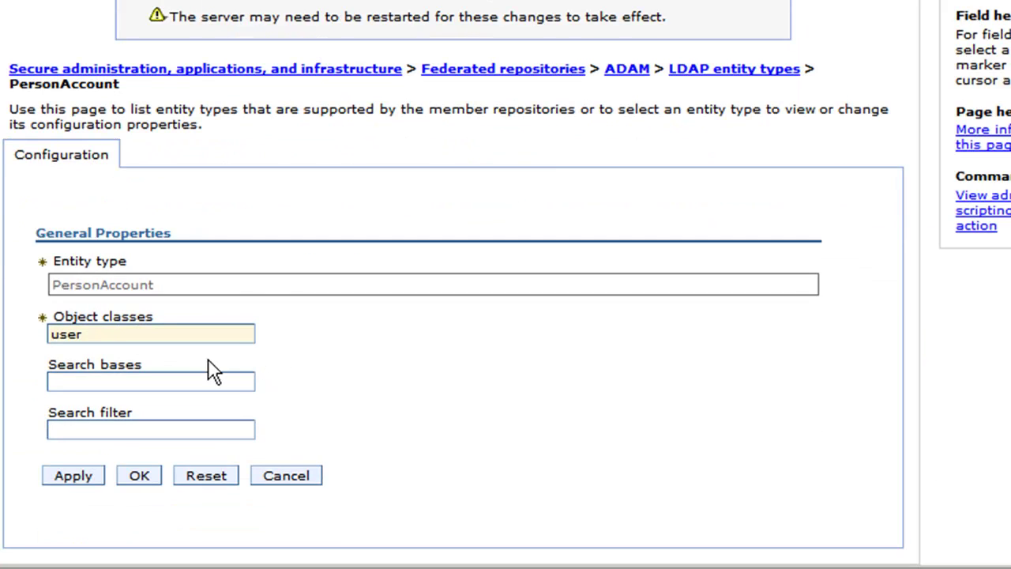
pyautogui.click(153, 382)
pyautogui.click(153, 382)
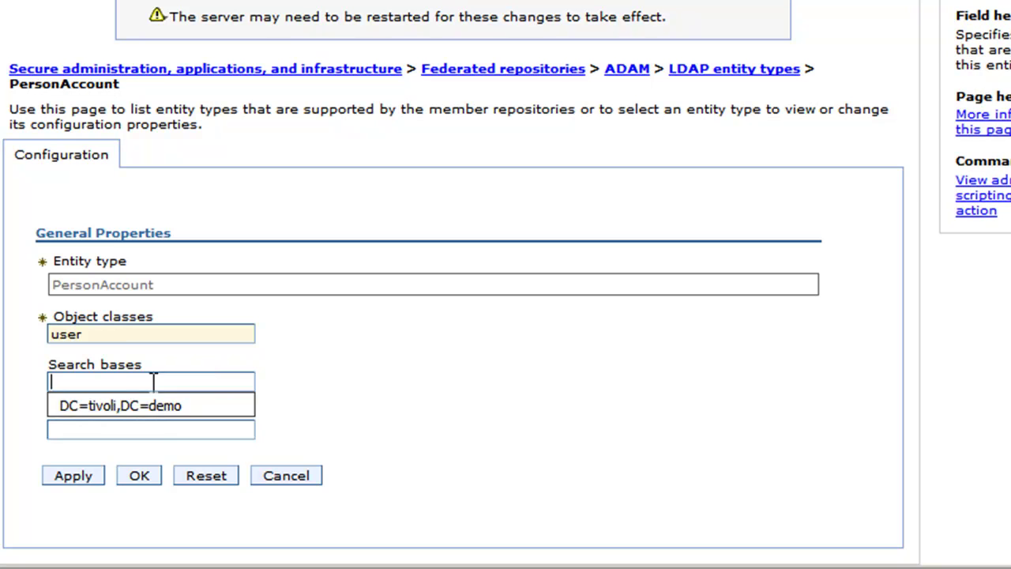
pyautogui.click(157, 406)
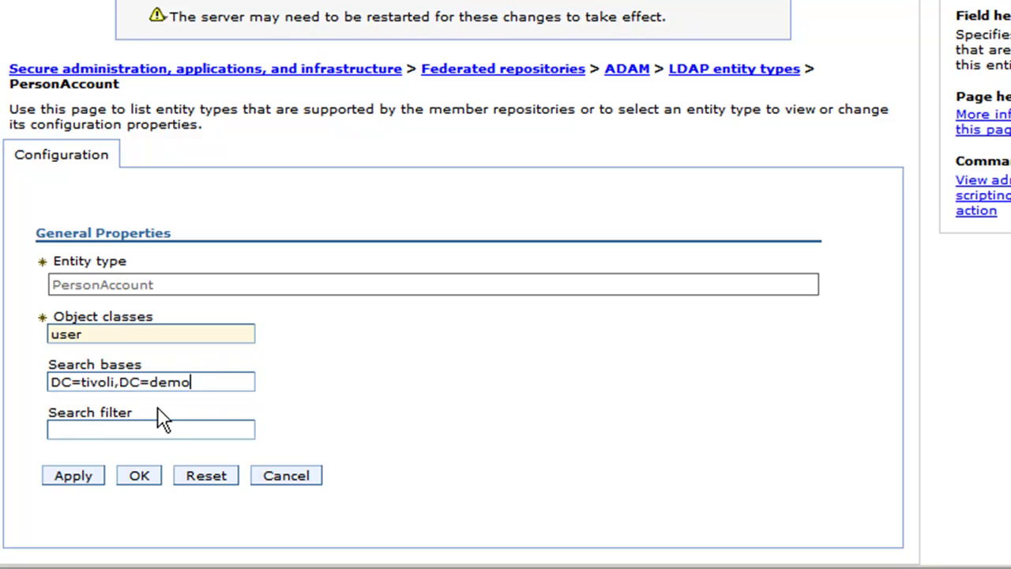
pyautogui.click(134, 475)
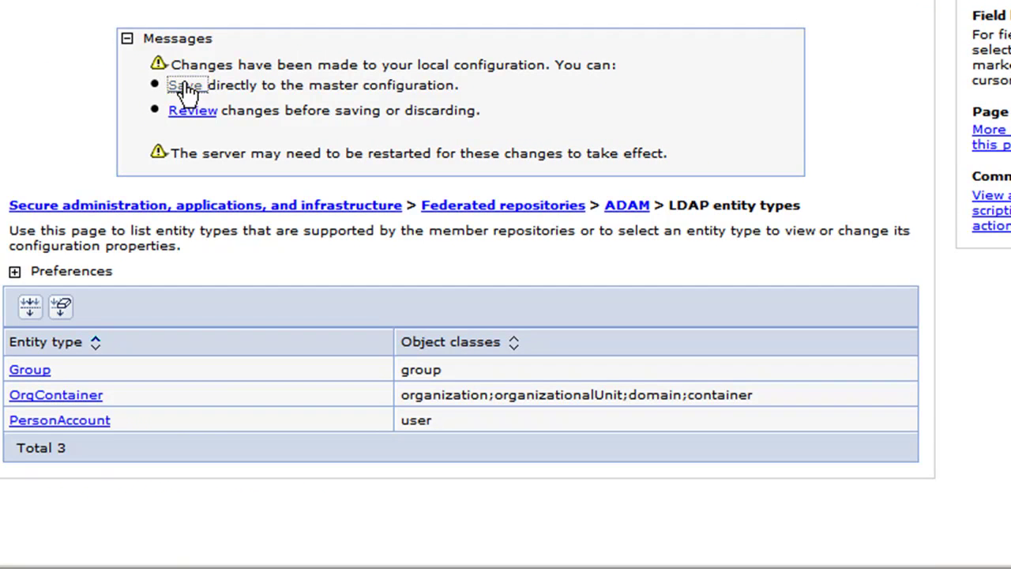
pyautogui.click(184, 84)
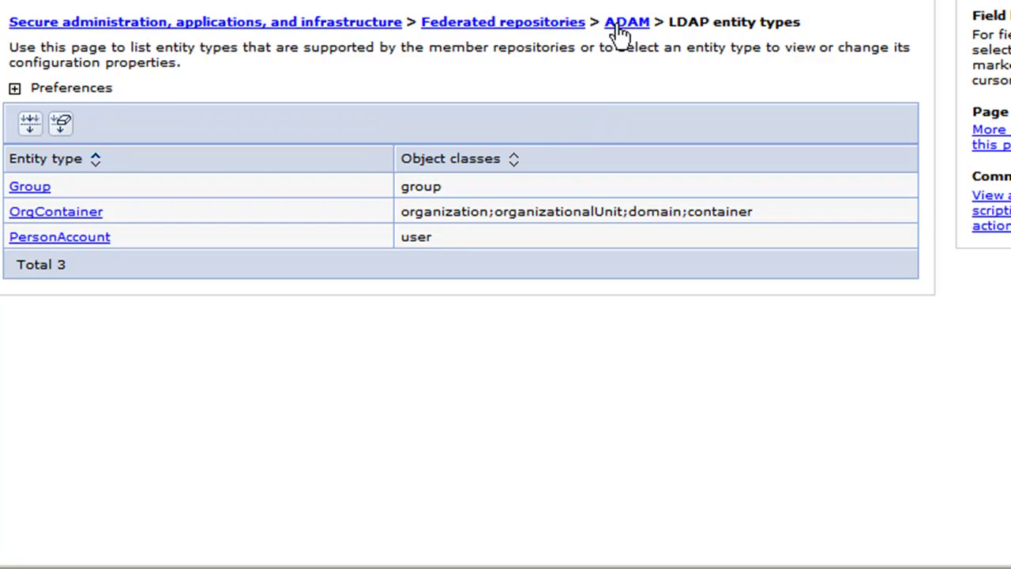
pyautogui.click(535, 32)
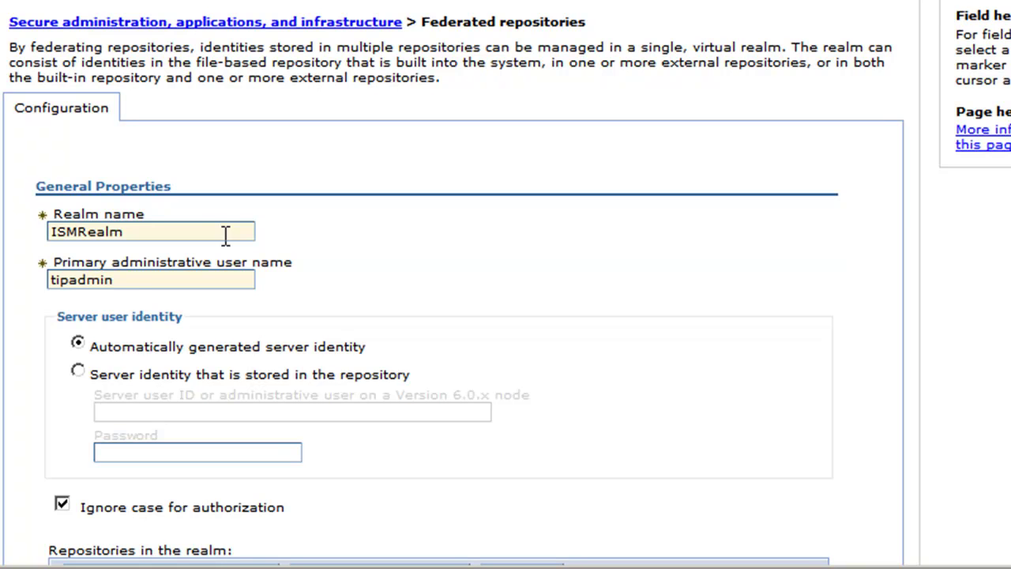
# Rename the realm from ISMRealm to Tivoli-Realm, apply, save to the master configuration, and confirm.
pyautogui.moveTo(213, 231); pyautogui.dragTo(23, 230)
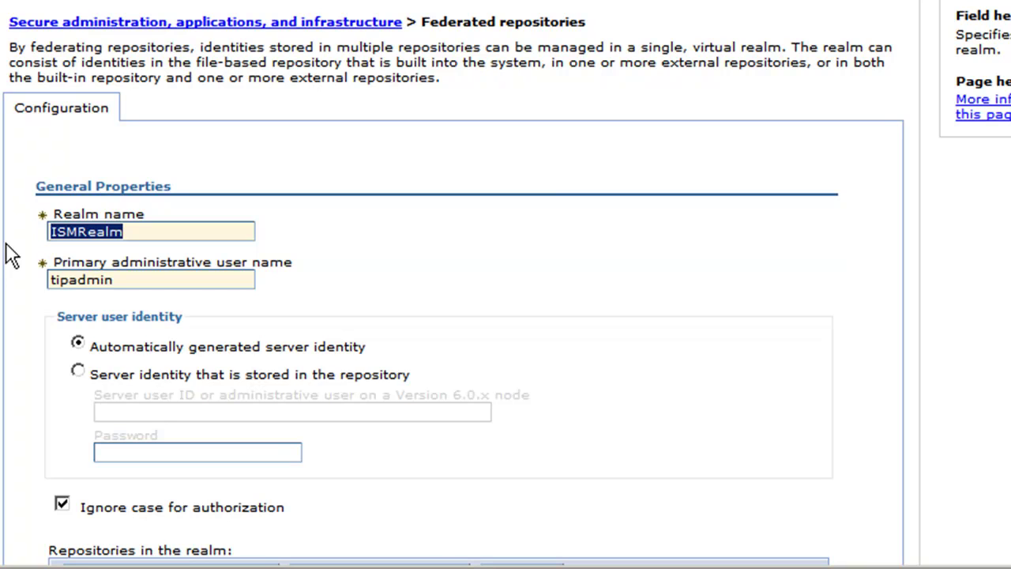
pyautogui.write('Tivoli')
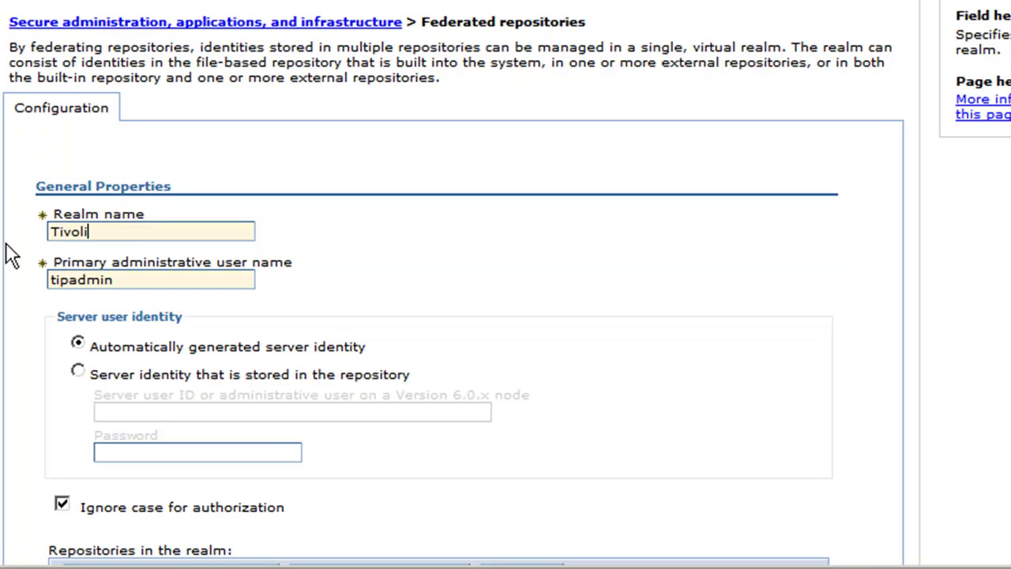
pyautogui.write('-Realm')
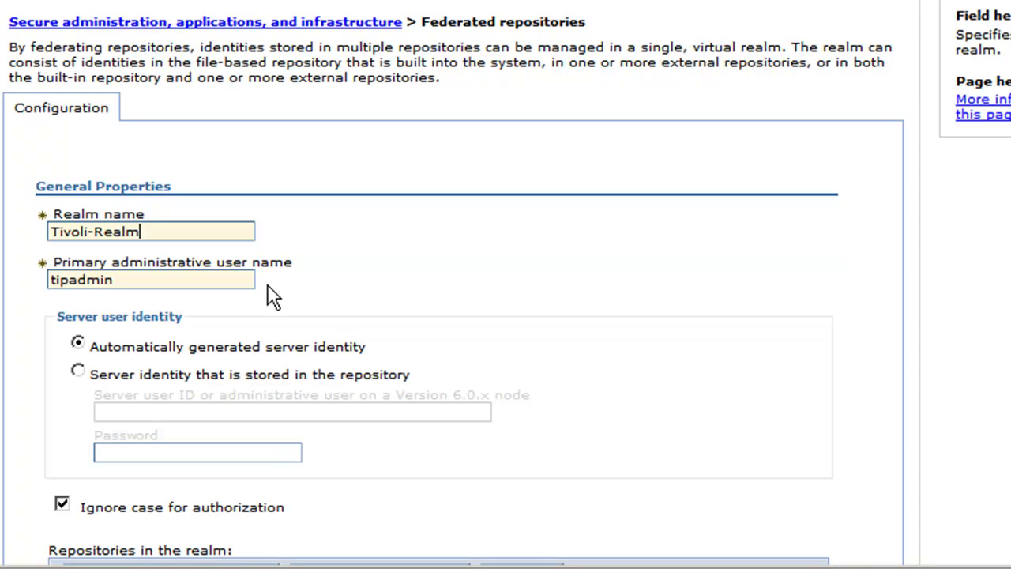
pyautogui.scroll(-4, 406, 260)
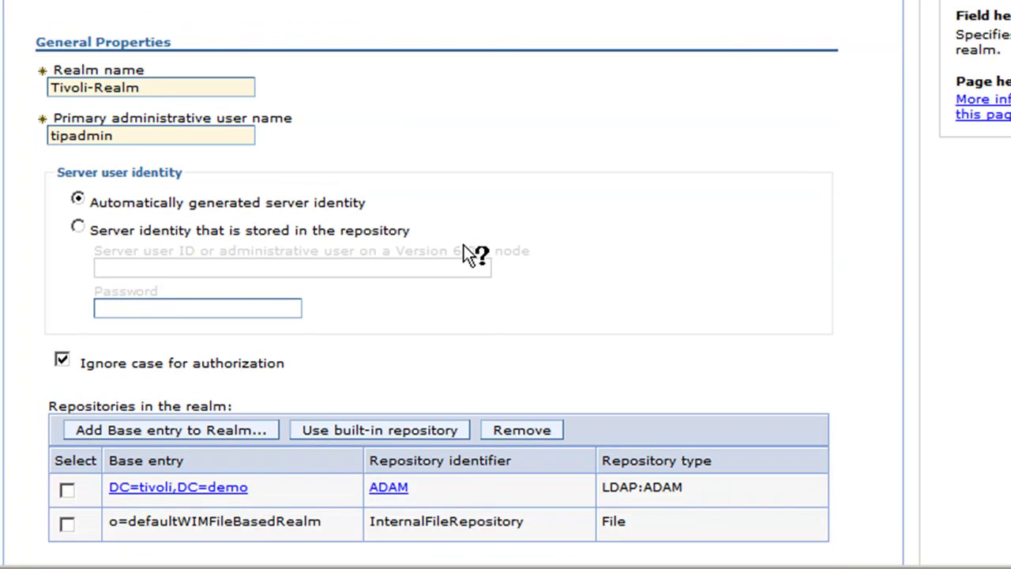
pyautogui.scroll(-1, 466, 254)
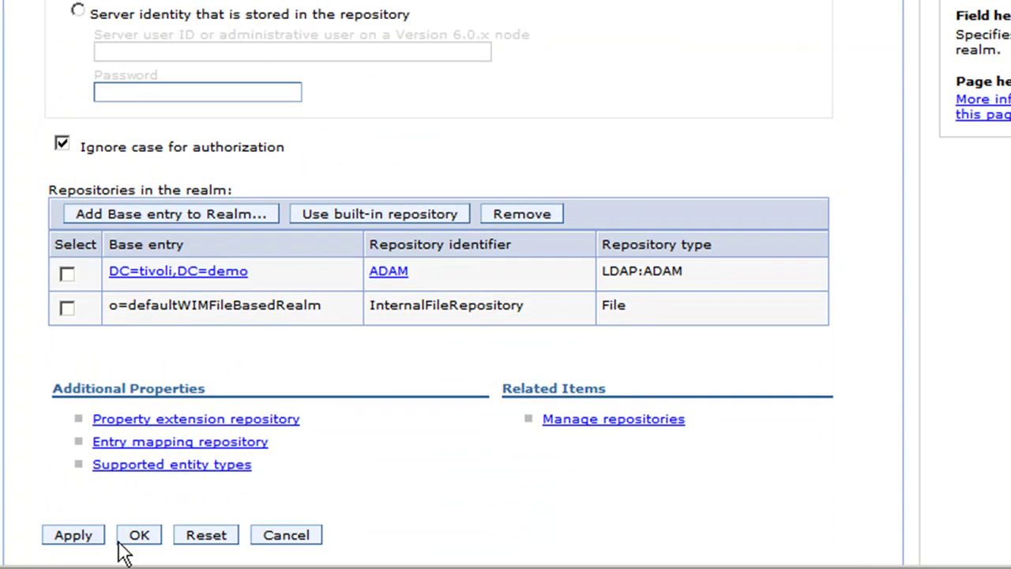
pyautogui.click(75, 537)
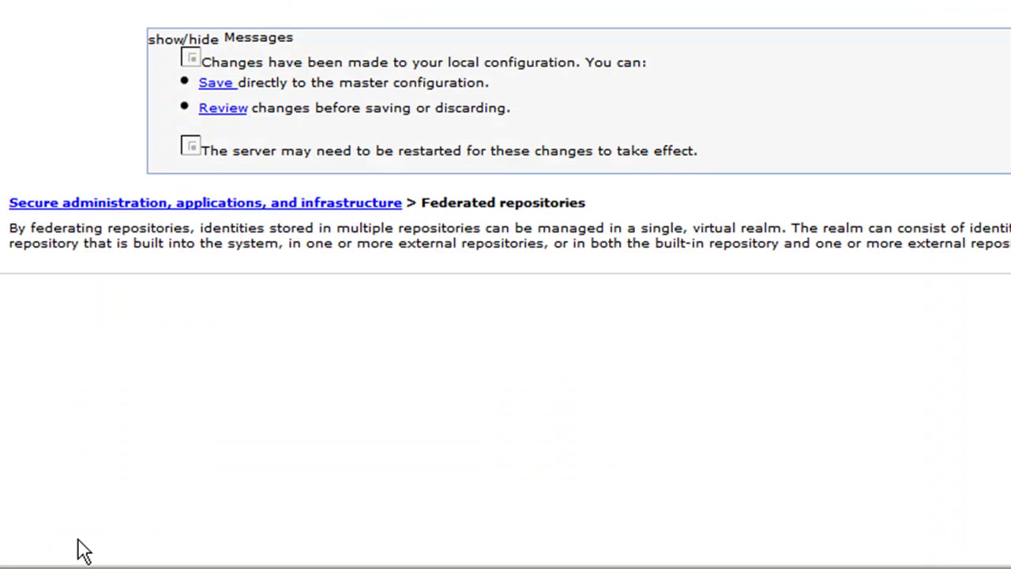
pyautogui.click(183, 85)
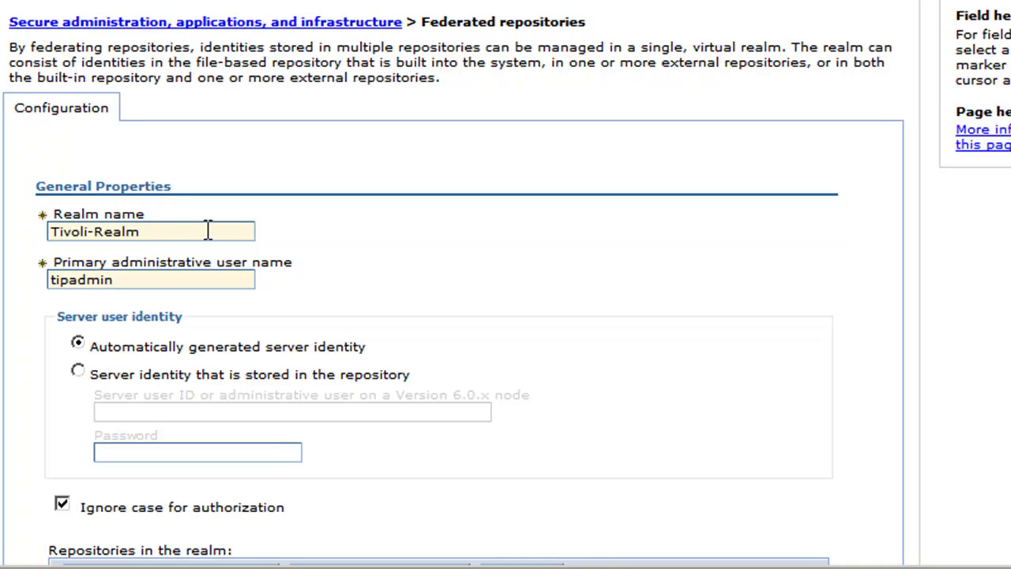
pyautogui.scroll(-3, 347, 300)
pyautogui.scroll(-1, 345, 292)
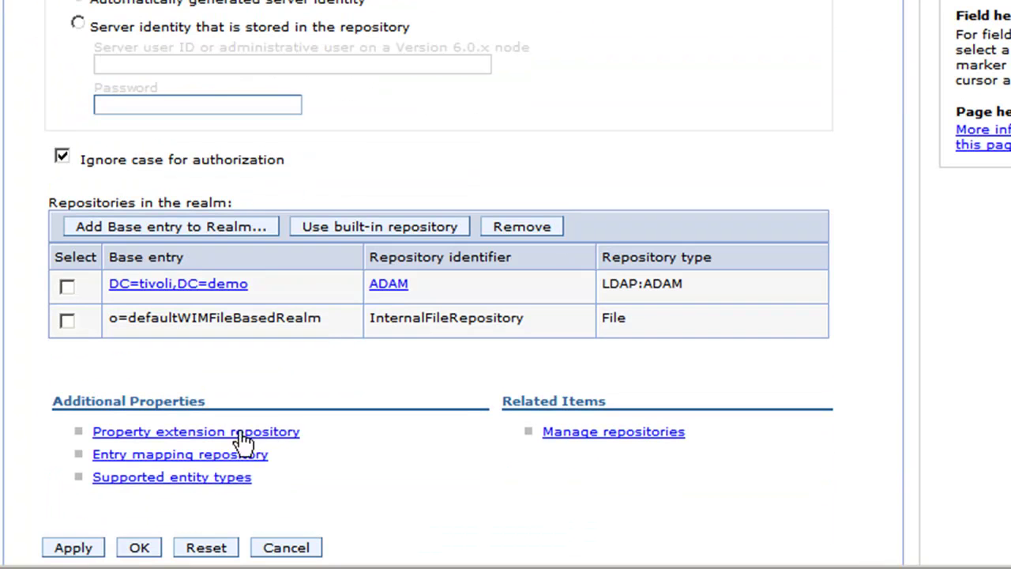
pyautogui.click(139, 548)
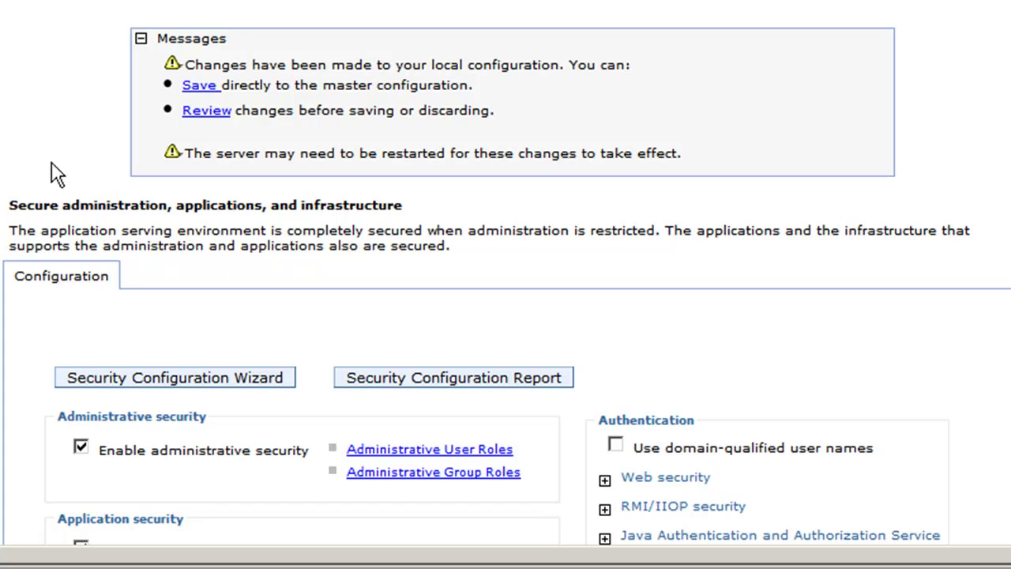
pyautogui.scroll(-5, 551, 289)
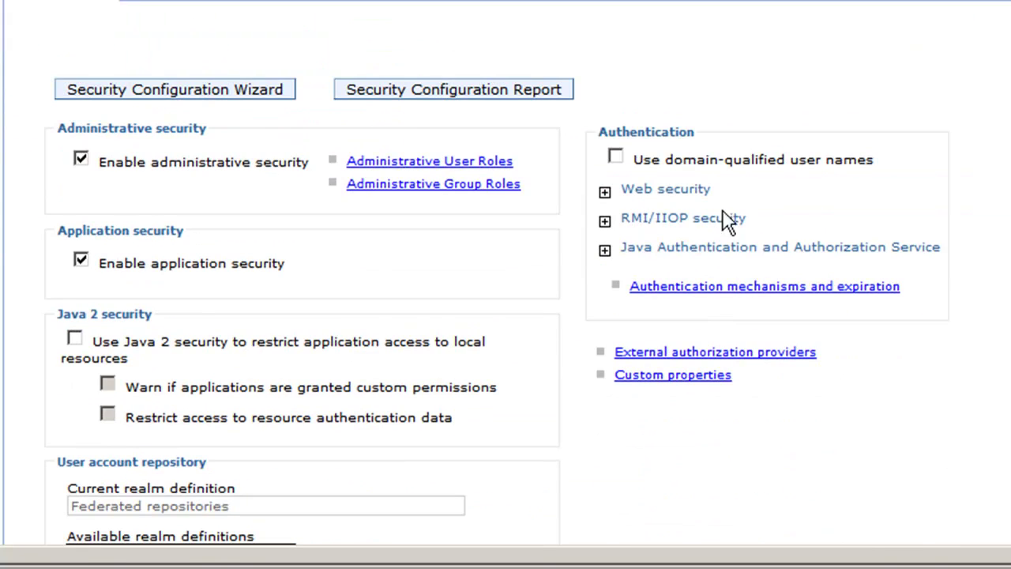
# Enable Web single sign-on with domain name tivoli.demo and confirm the settings.
pyautogui.click(604, 194)
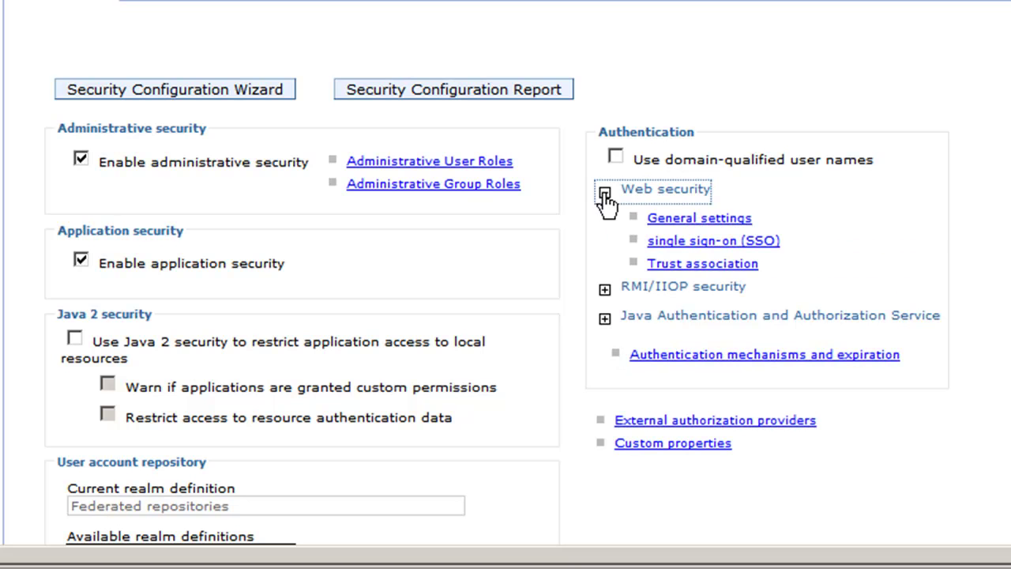
pyautogui.click(722, 247)
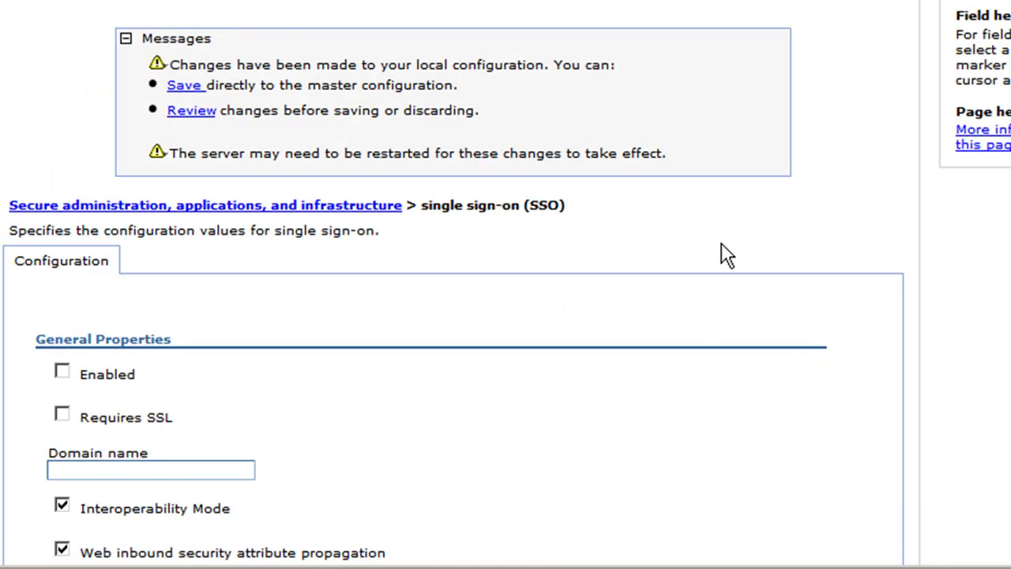
pyautogui.scroll(-1, 219, 361)
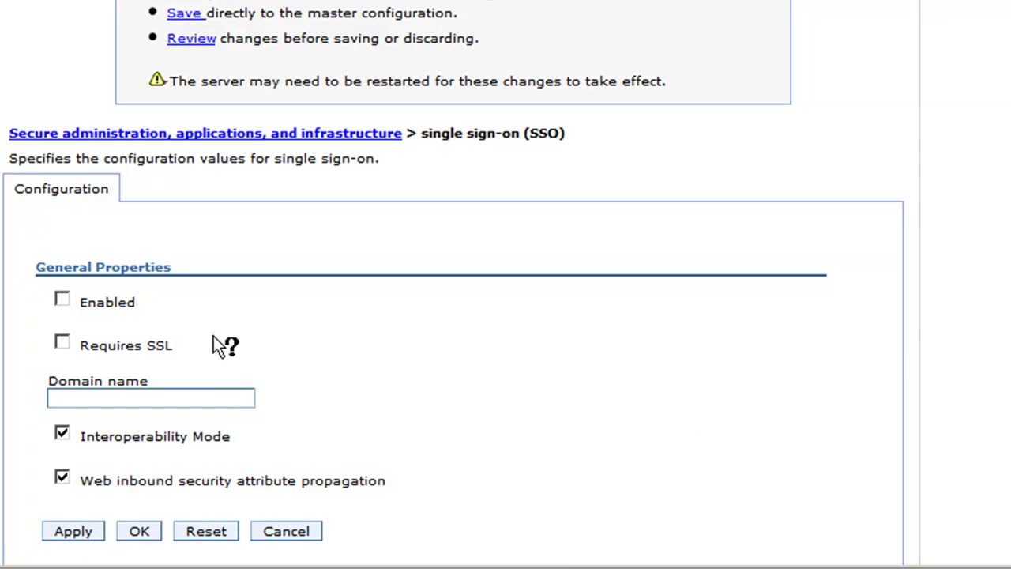
pyautogui.scroll(-1, 201, 323)
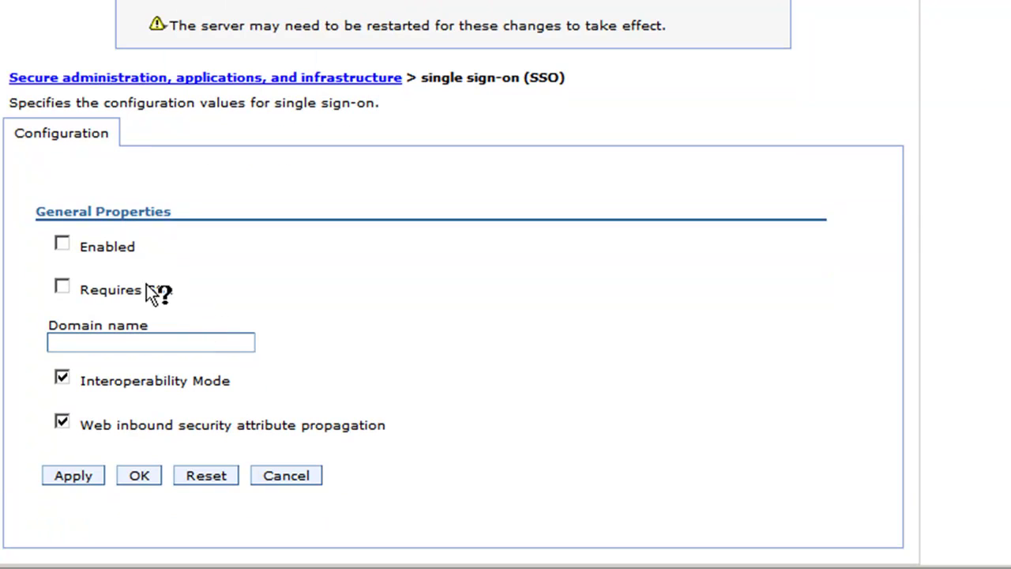
pyautogui.click(64, 245)
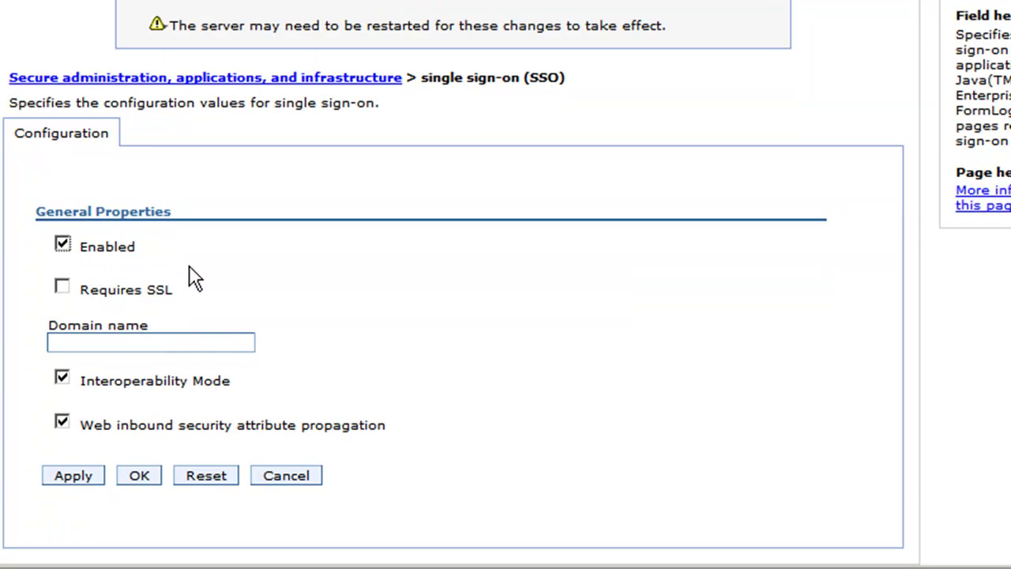
pyautogui.click(212, 340)
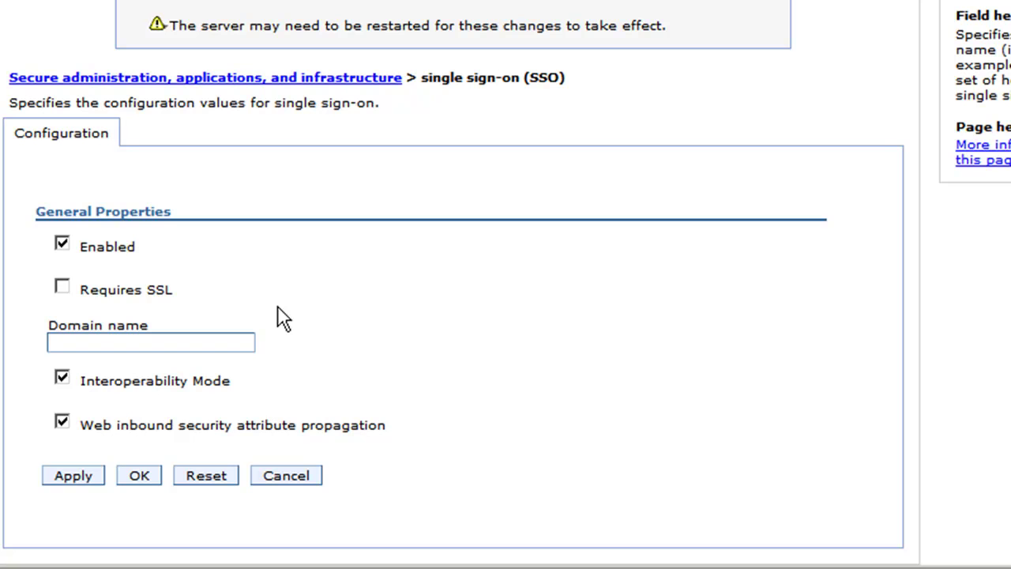
pyautogui.write('tivoli.demo')
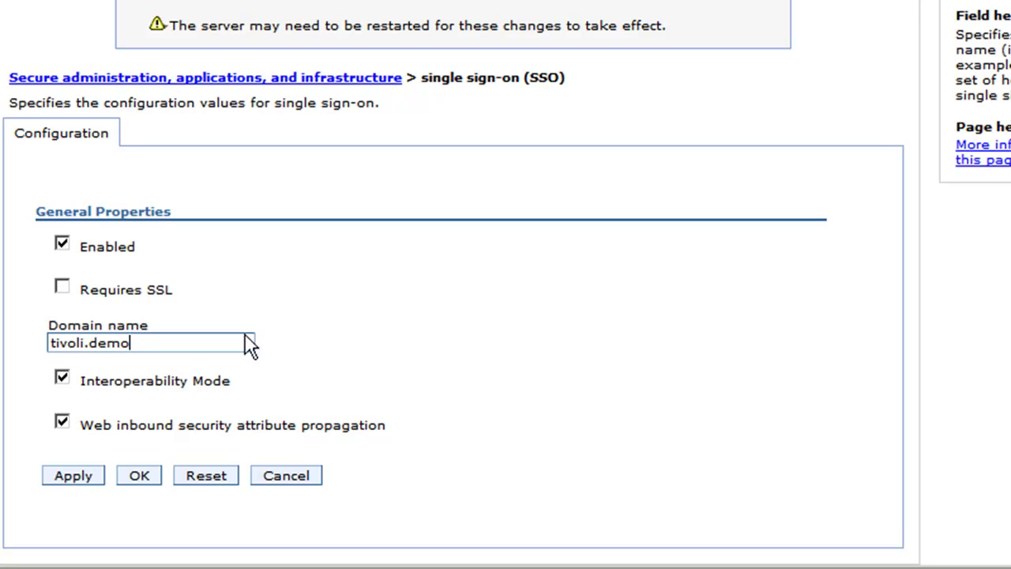
pyautogui.click(145, 475)
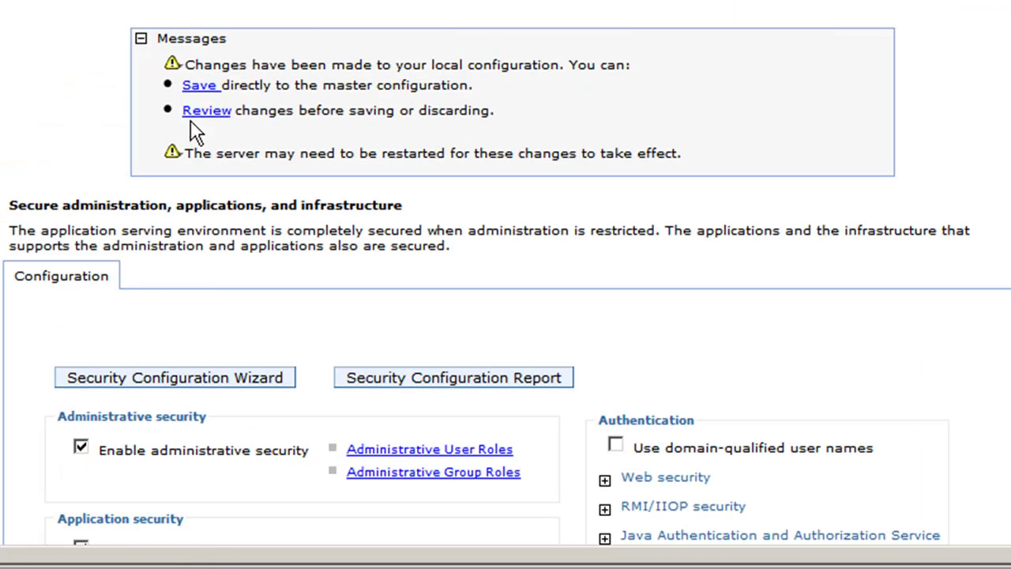
# Save all changes to the master configuration and log out of the console.
pyautogui.click(199, 86)
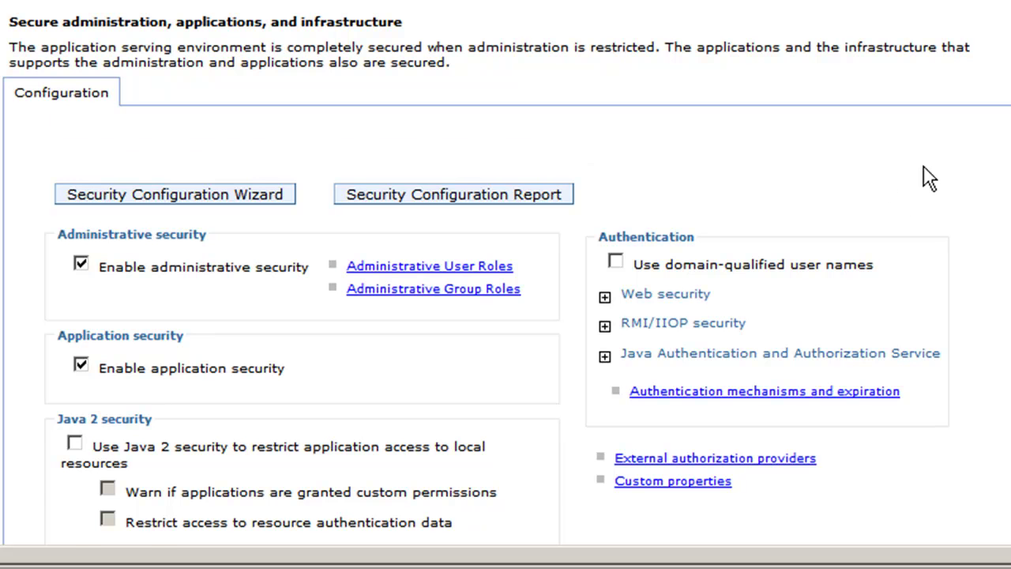
pyautogui.scroll(-3, 928, 179)
pyautogui.scroll(3, 864, 177)
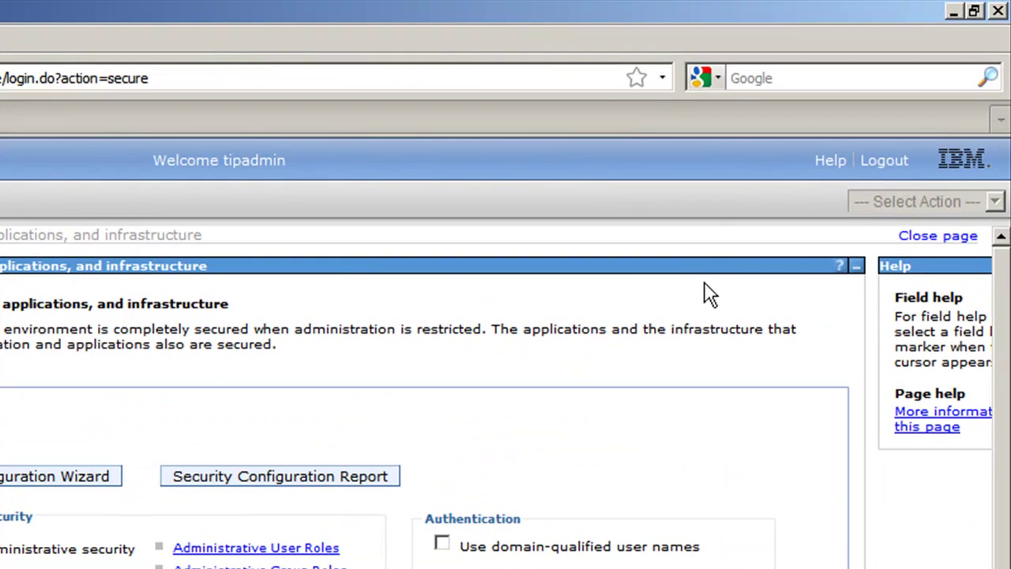
pyautogui.click(891, 166)
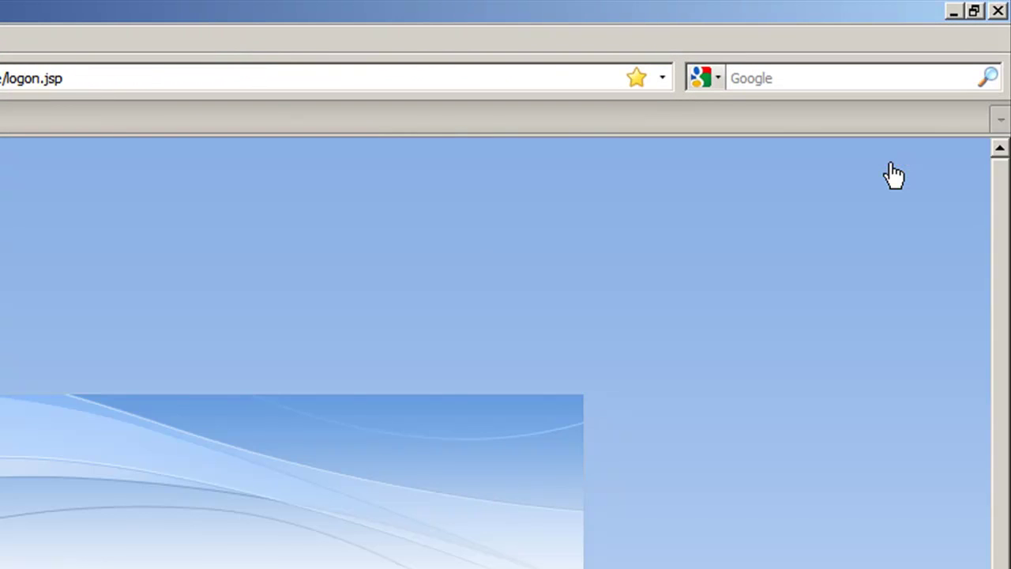
# Minimize Firefox and start the Tivoli Common Reporting server from the Start menu.
pyautogui.click(951, 14)
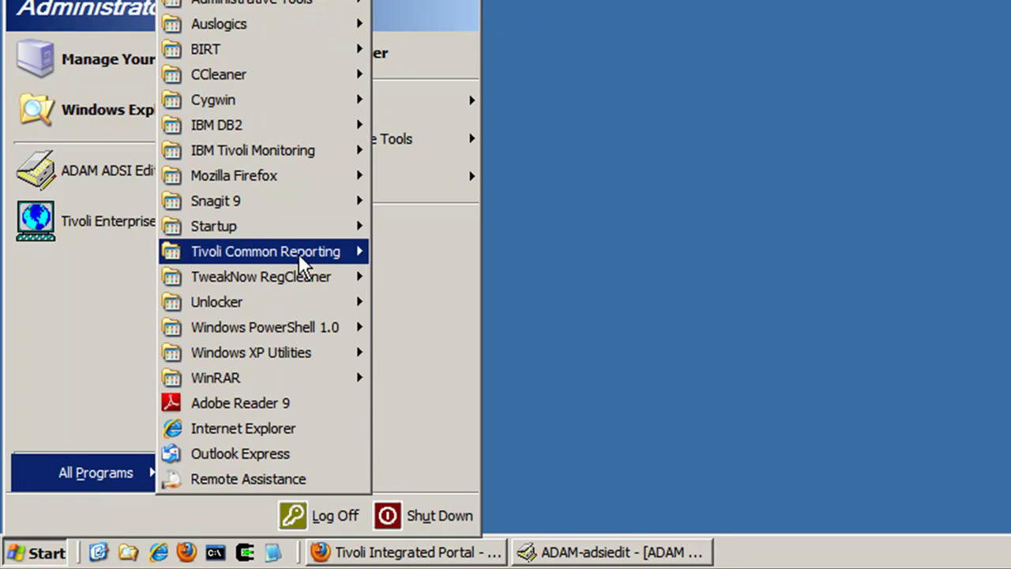
pyautogui.moveTo(298, 254)
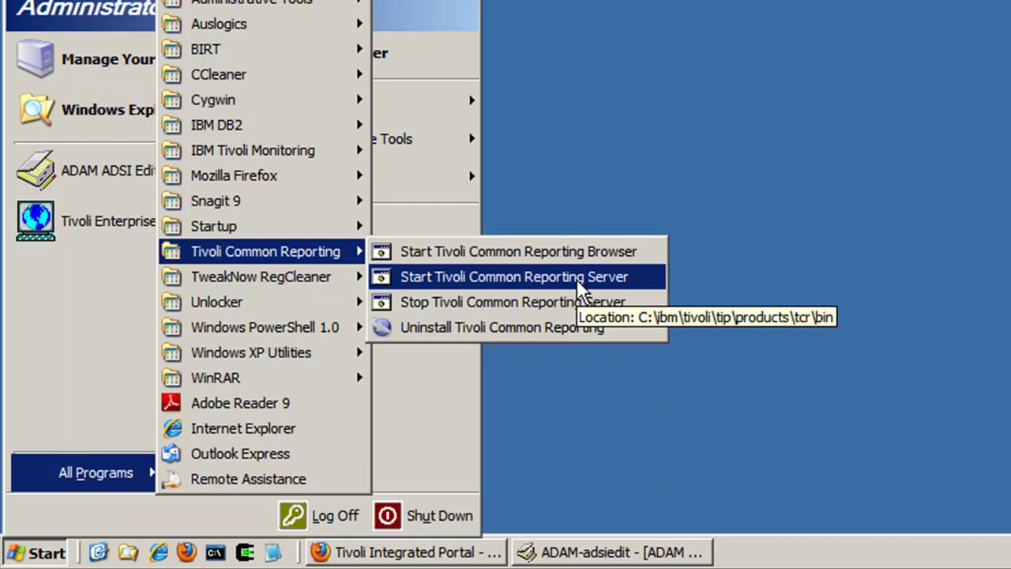
pyautogui.click(779, 301)
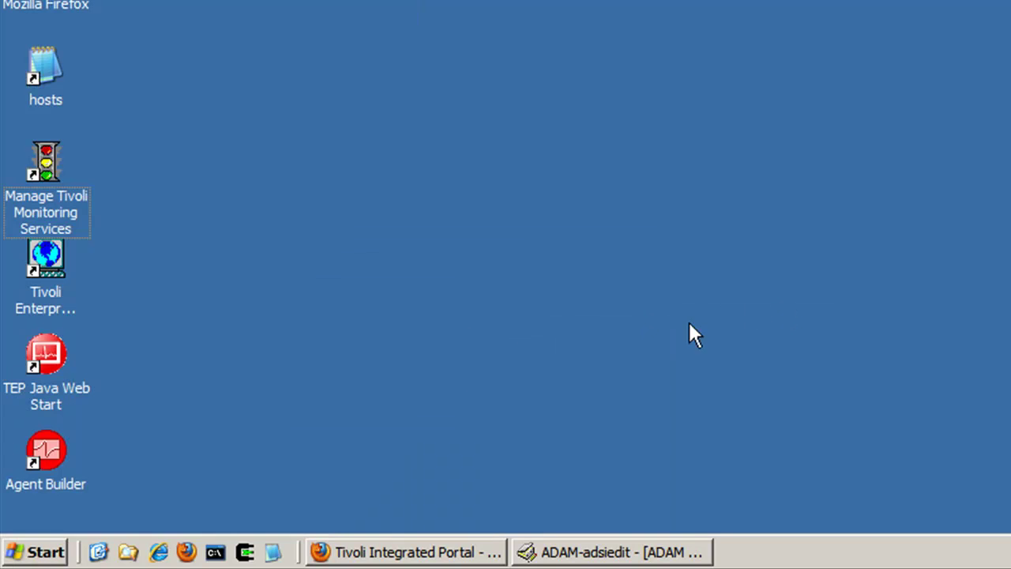
# Restore the portal login page and log in with the saved administrator account.
pyautogui.click(421, 552)
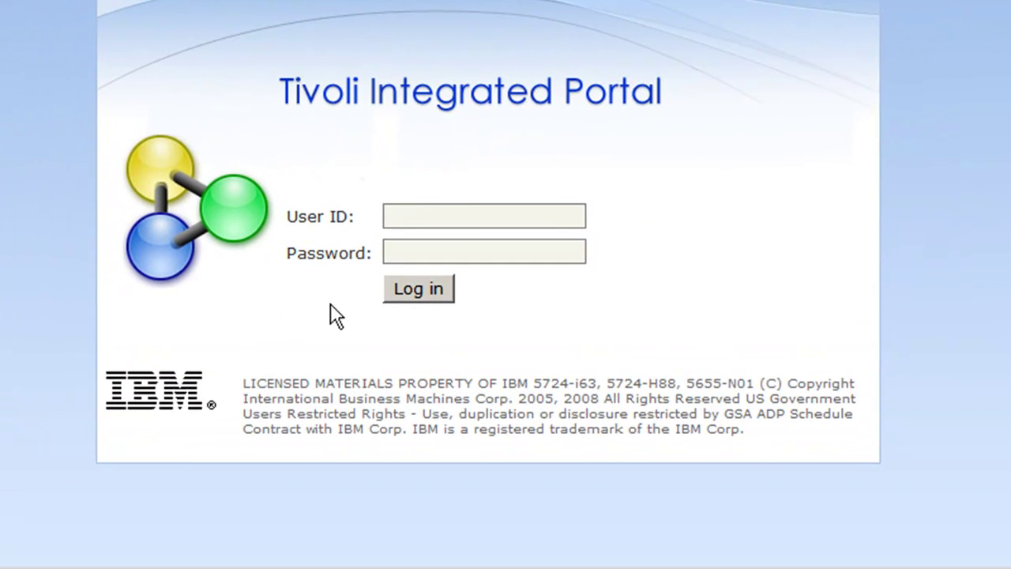
pyautogui.click(464, 431)
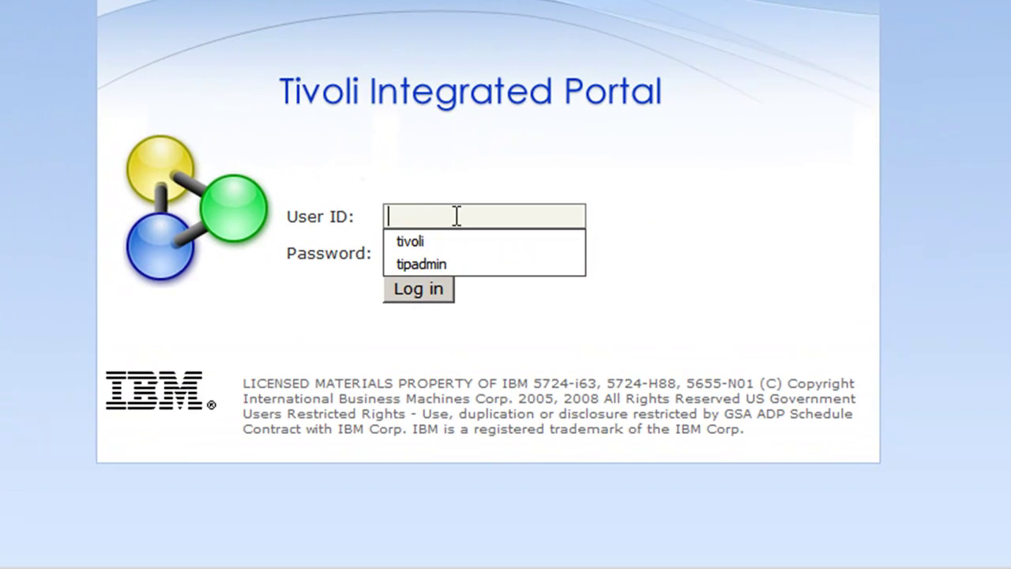
pyautogui.click(453, 265)
pyautogui.click(418, 296)
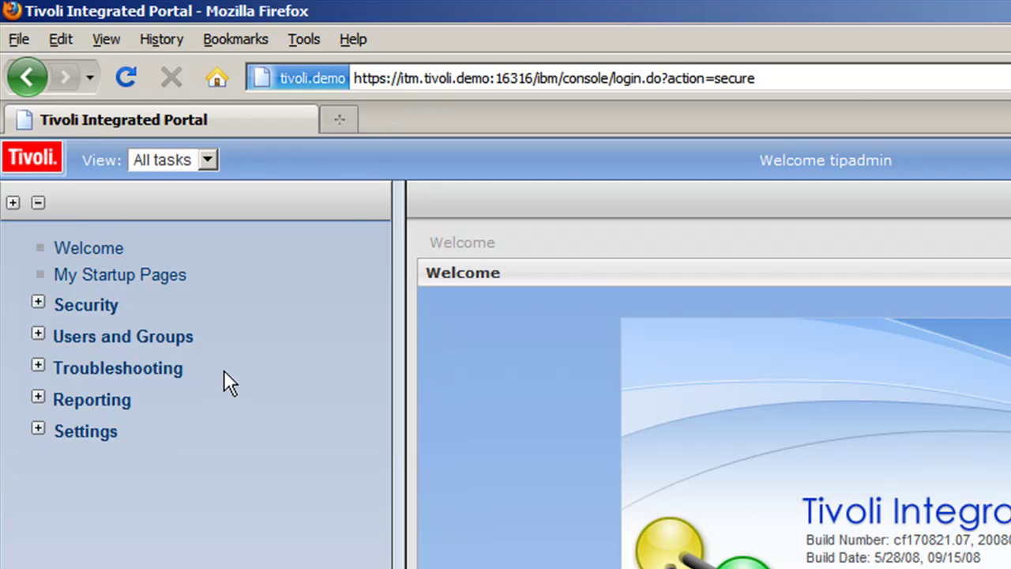
# Run a wildcard user search in Users and Groups > Manage Users, returning 4 users.
pyautogui.click(148, 339)
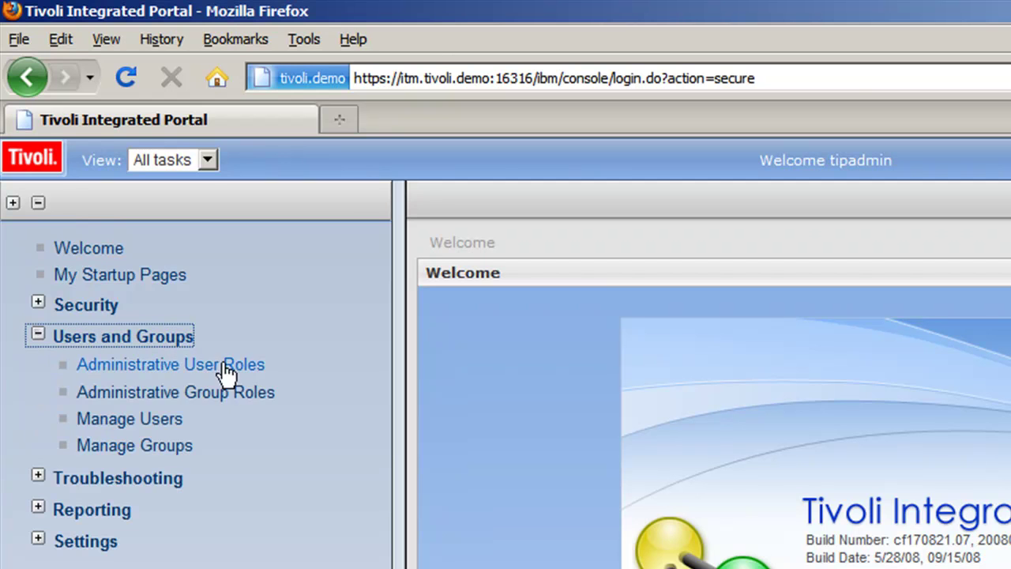
pyautogui.click(164, 420)
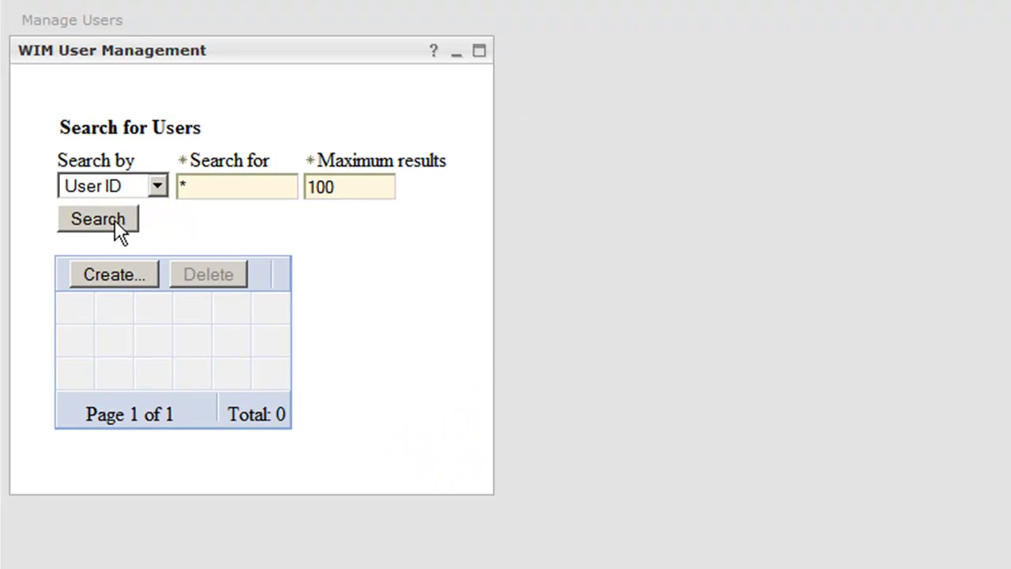
pyautogui.click(98, 219)
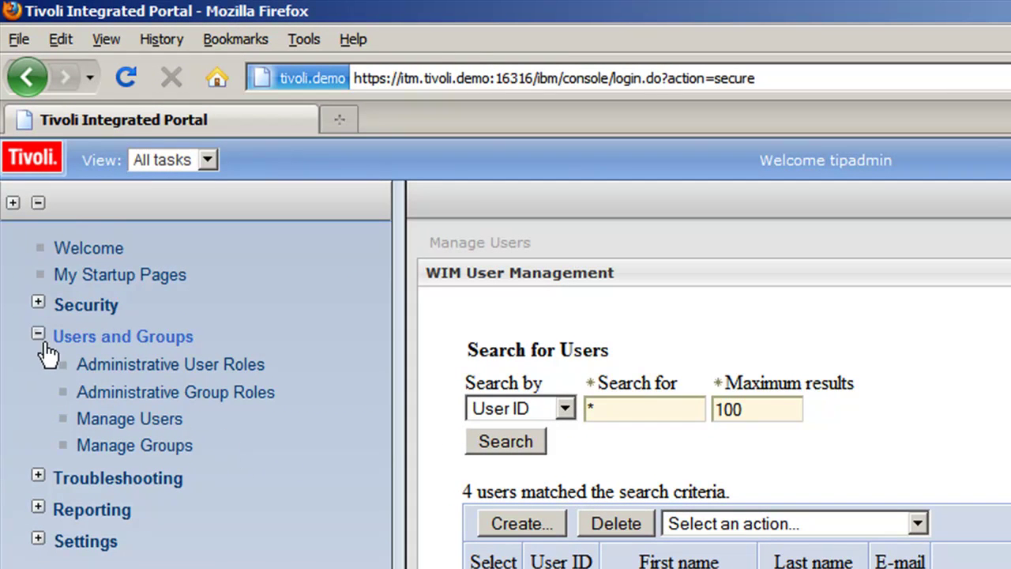
# Collapse Users and Groups, expand Security, and open Secure administration, applications, and infrastructure.
pyautogui.click(38, 335)
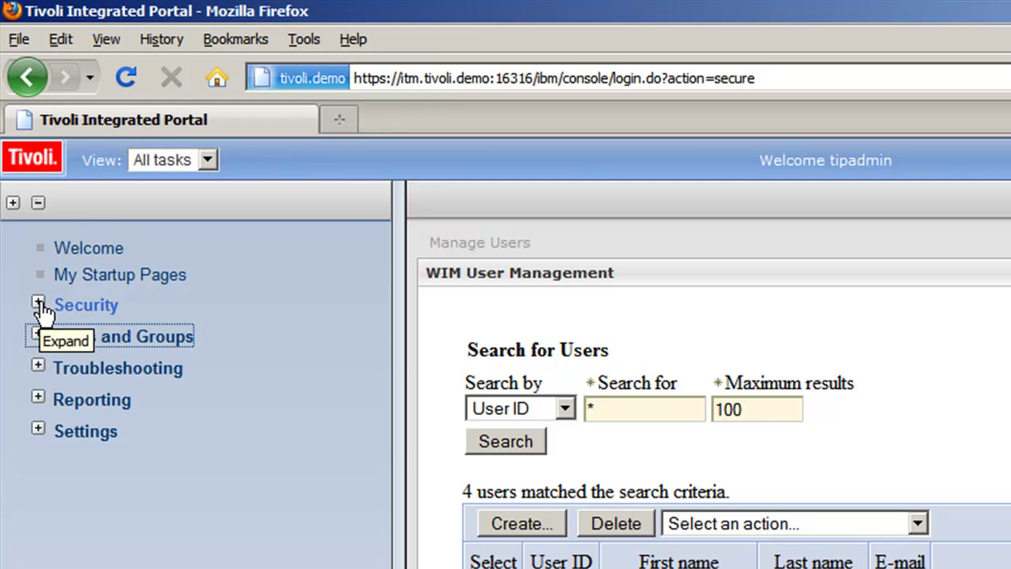
pyautogui.click(82, 314)
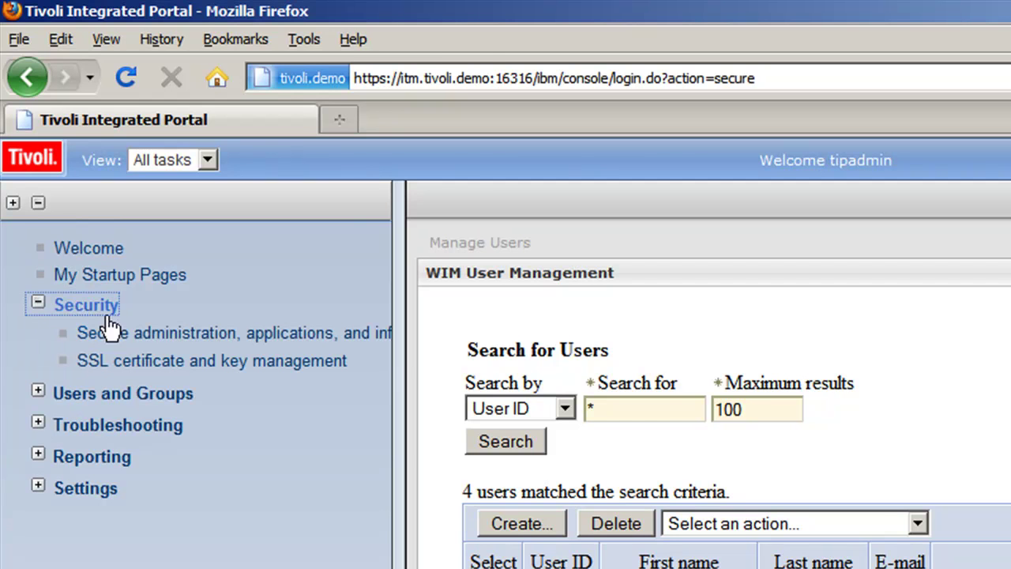
pyautogui.click(146, 342)
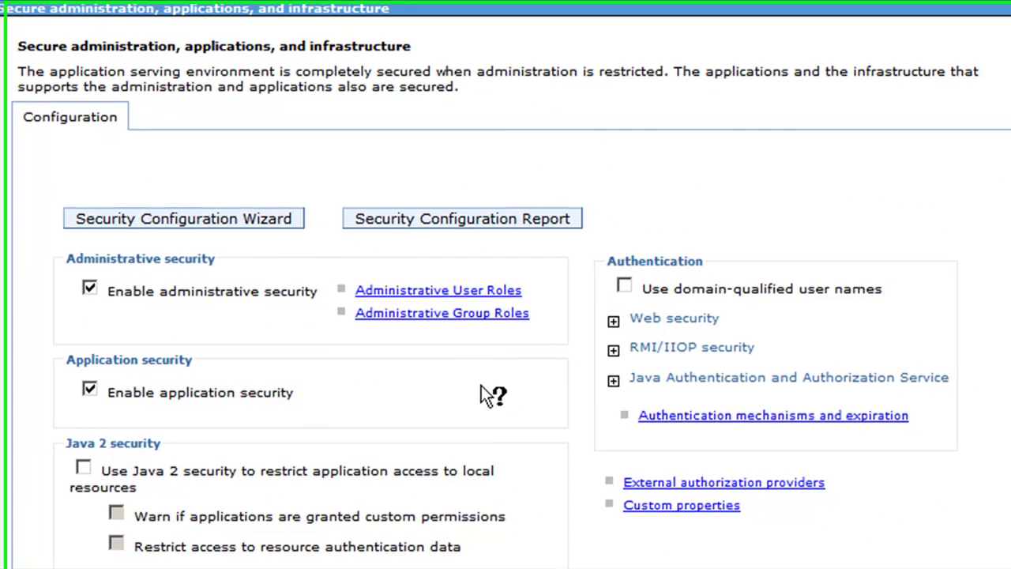
# Open Authentication mechanisms and expiration and scroll down to the Cross-cell single sign-on section.
pyautogui.moveTo(905, 568)
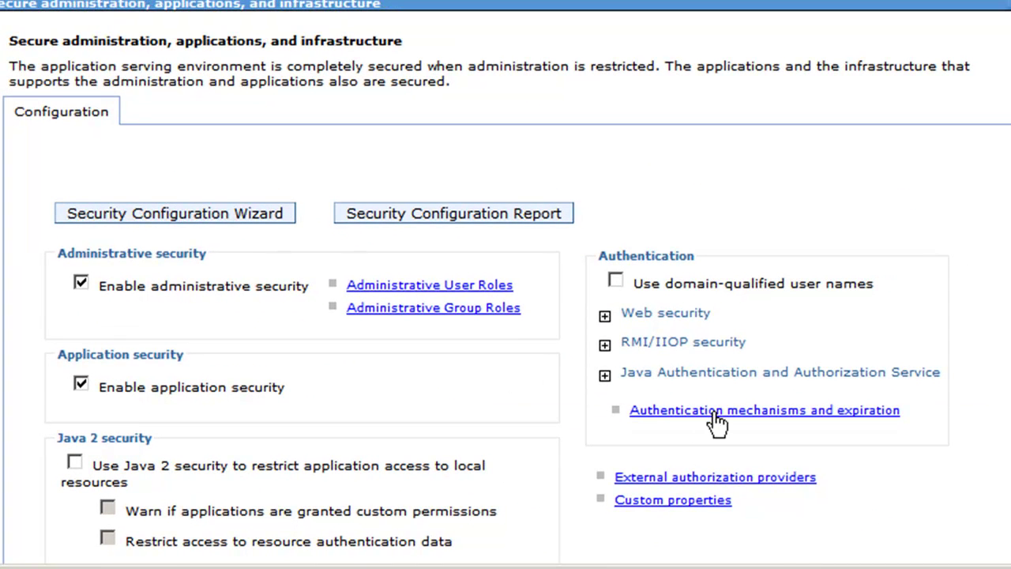
pyautogui.moveTo(716, 424)
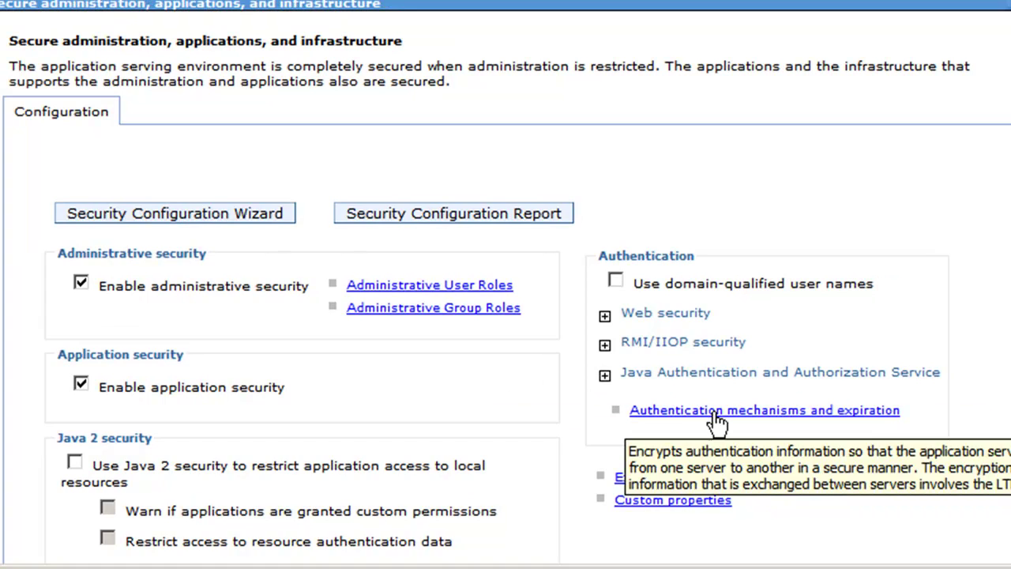
pyautogui.click(715, 421)
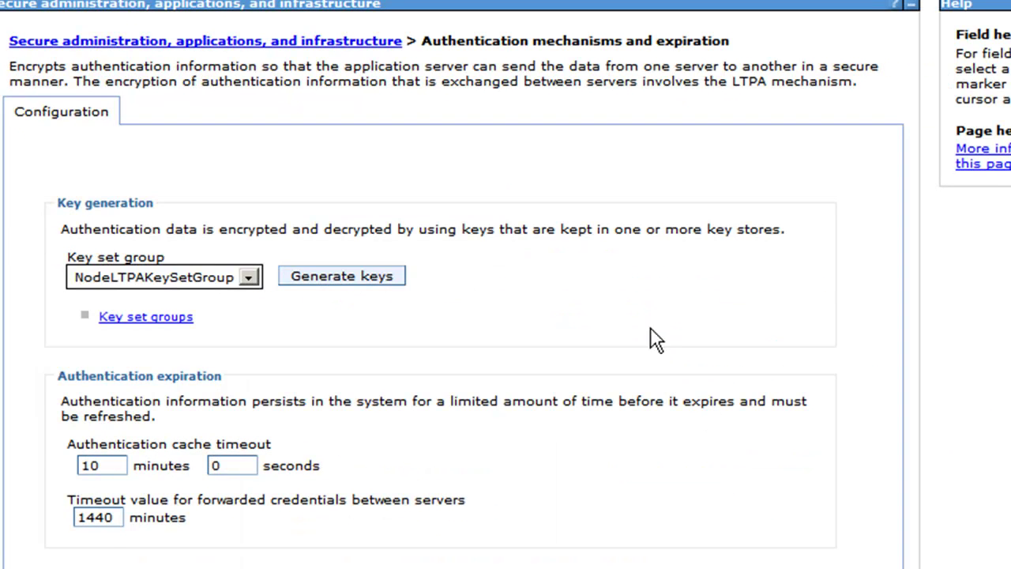
pyautogui.scroll(-3, 442, 331)
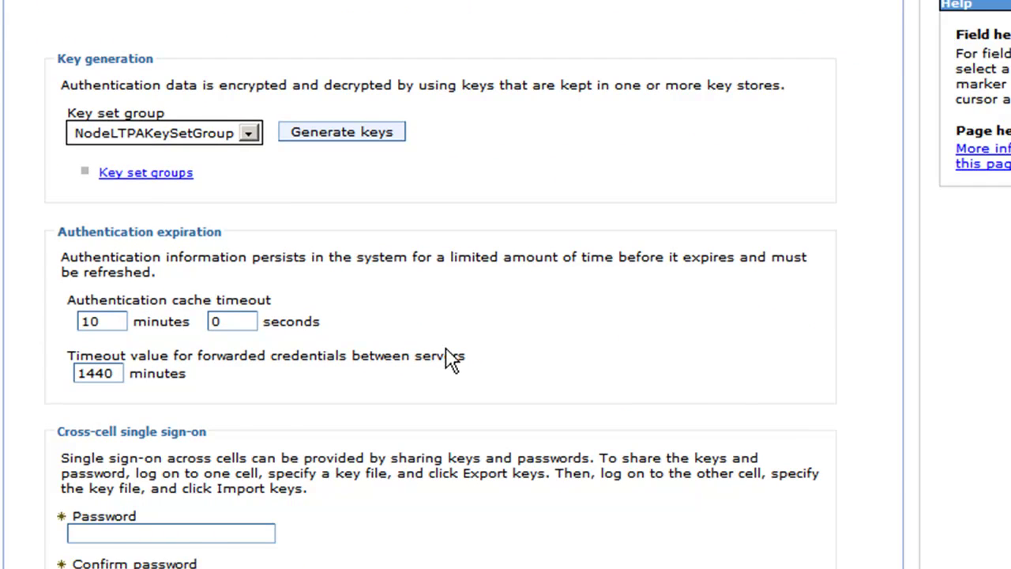
pyautogui.scroll(-2, 452, 360)
pyautogui.scroll(-2, 424, 271)
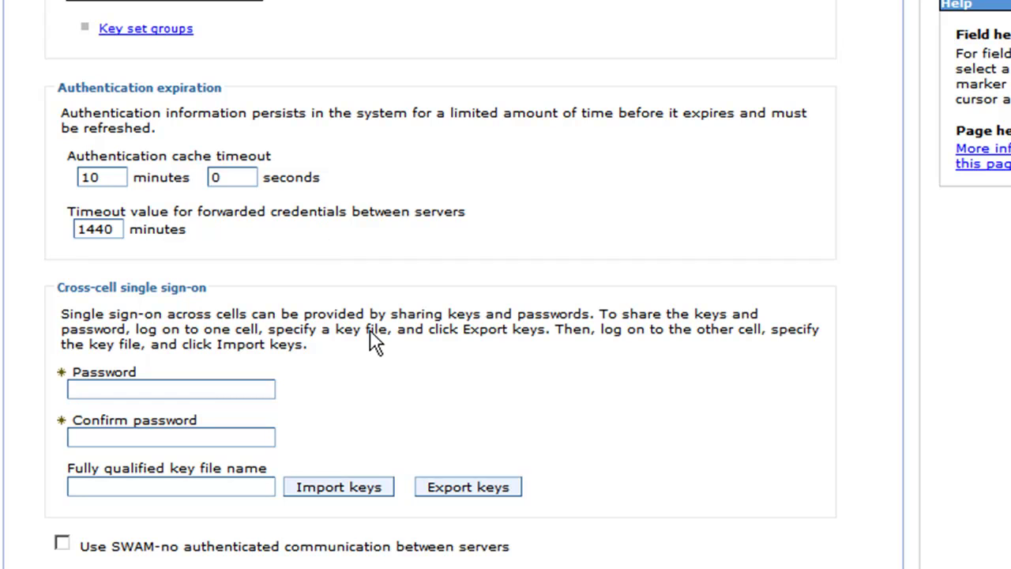
# Enter the key-sharing password for the cross-cell single sign-on LTPA keys.
pyautogui.scroll(-2, 375, 341)
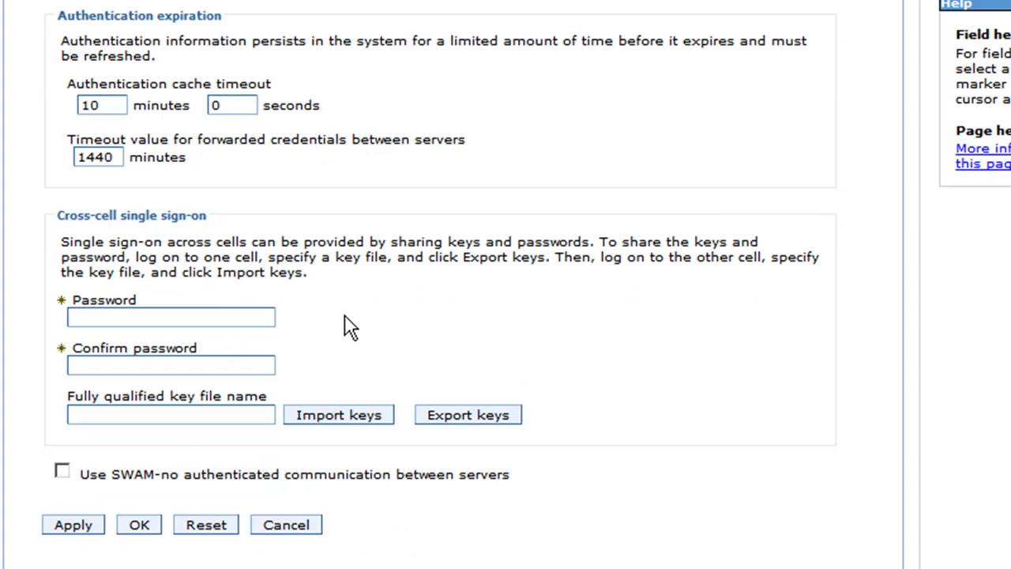
pyautogui.scroll(-1, 350, 326)
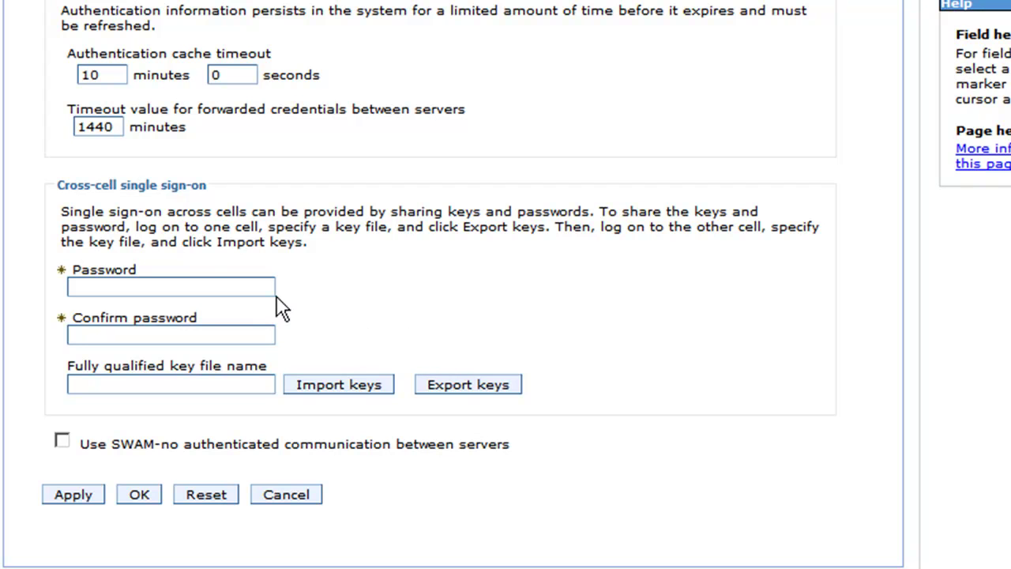
pyautogui.click(206, 286)
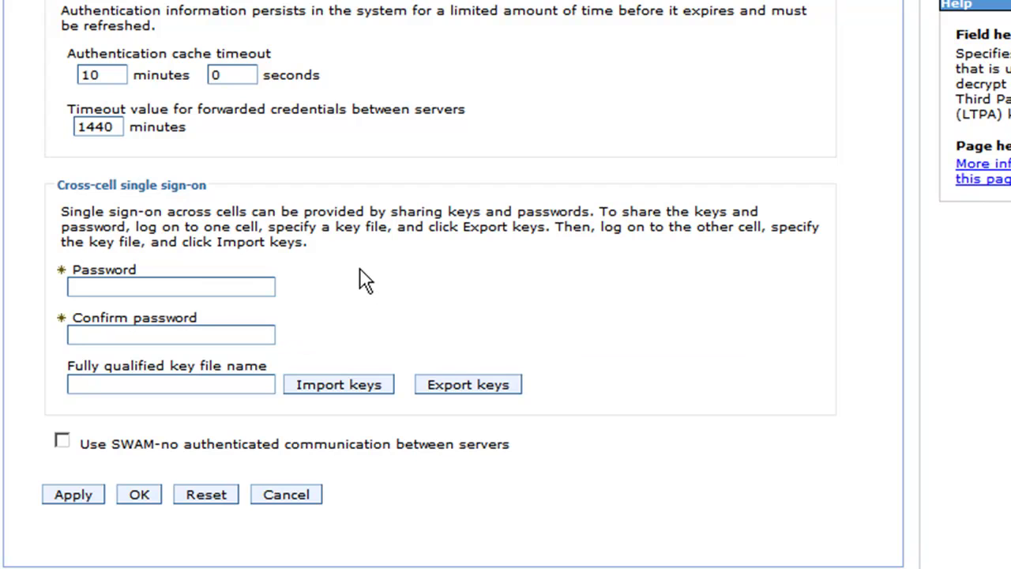
pyautogui.write('••••••')
pyautogui.press('Tab')
pyautogui.write('••••••')
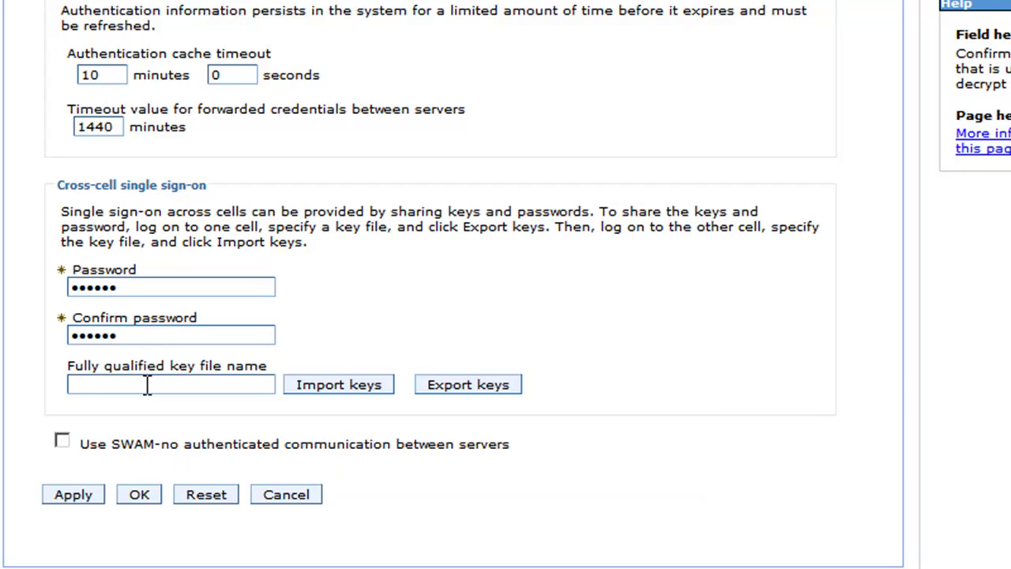
# Export the LTPA keys to C:\TIP-Key.txt, then log out of the console.
pyautogui.click(146, 384)
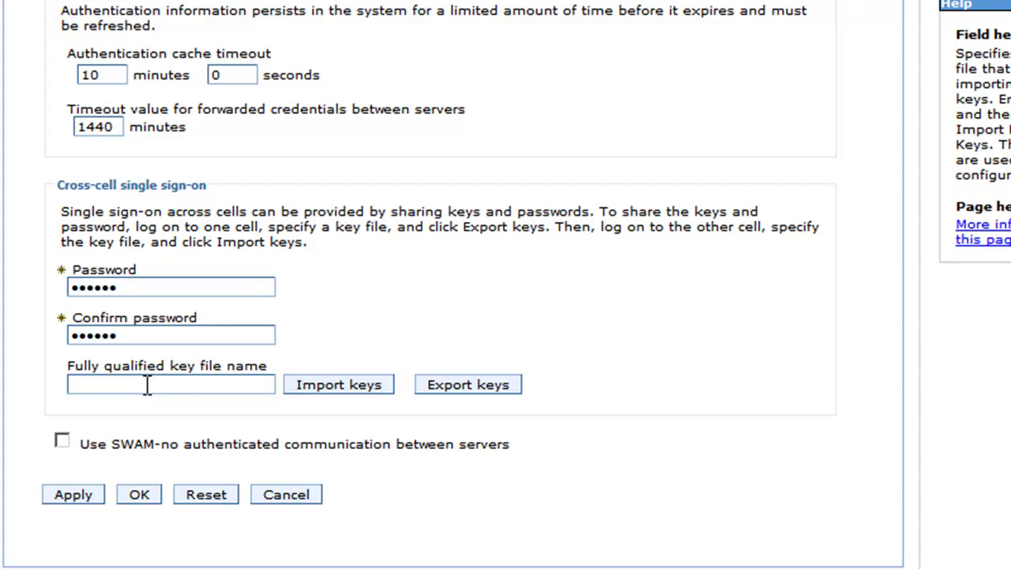
pyautogui.write('C:\\TIP-Key.txt')
pyautogui.click(509, 387)
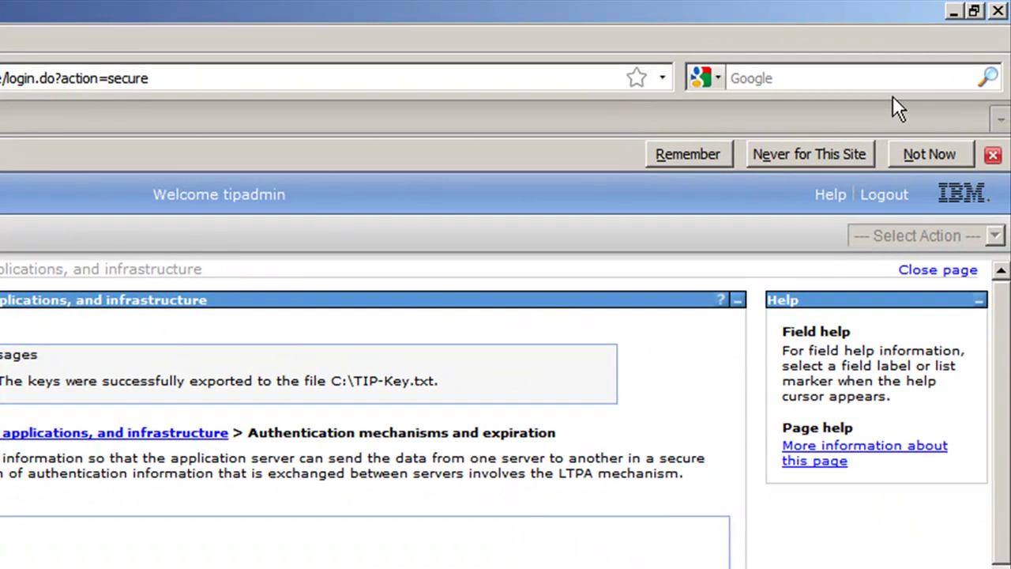
pyautogui.click(886, 199)
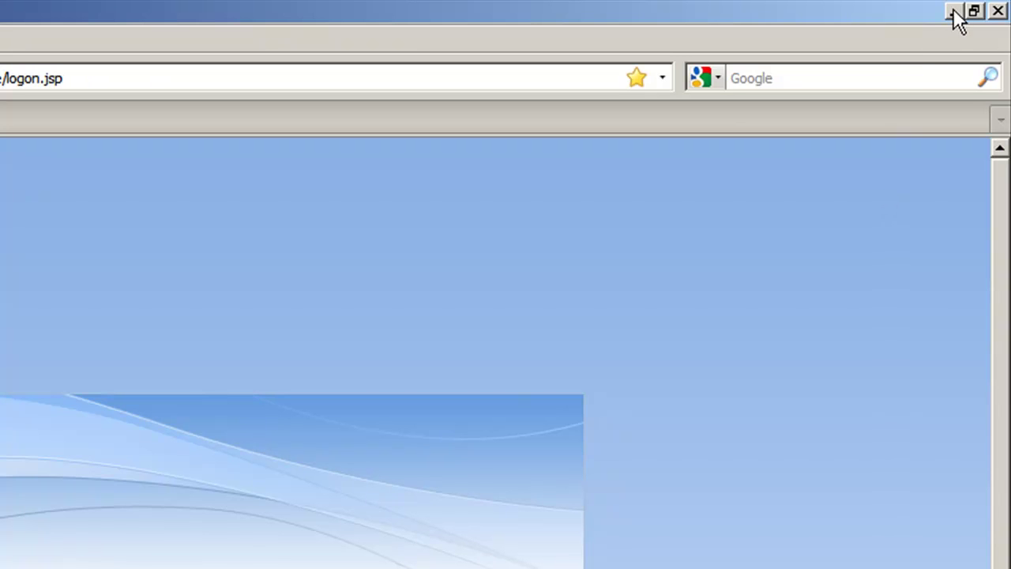